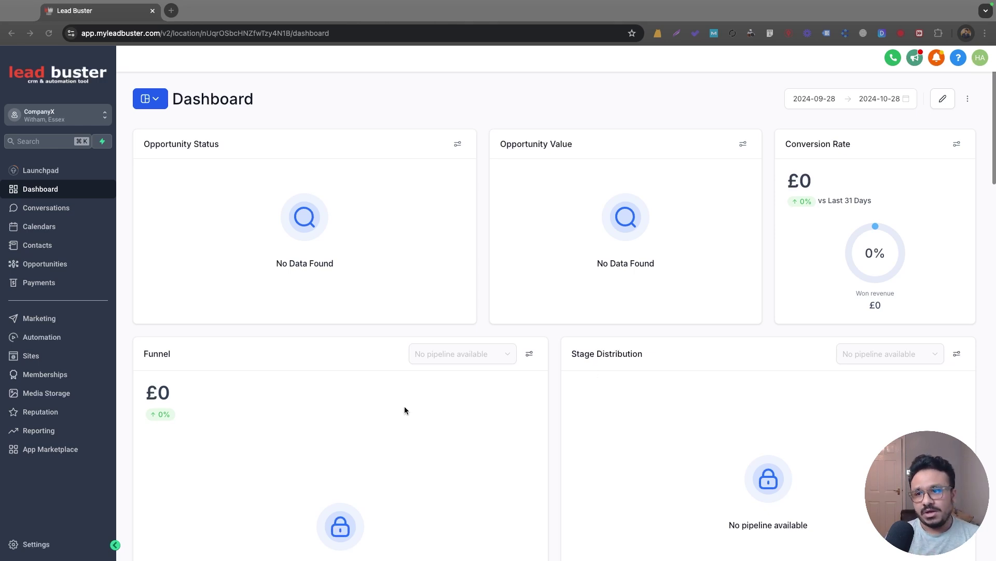
Step: Create a new funnel named 'Abandoned Cart TEST', then head to Payments
left_click(31, 356)
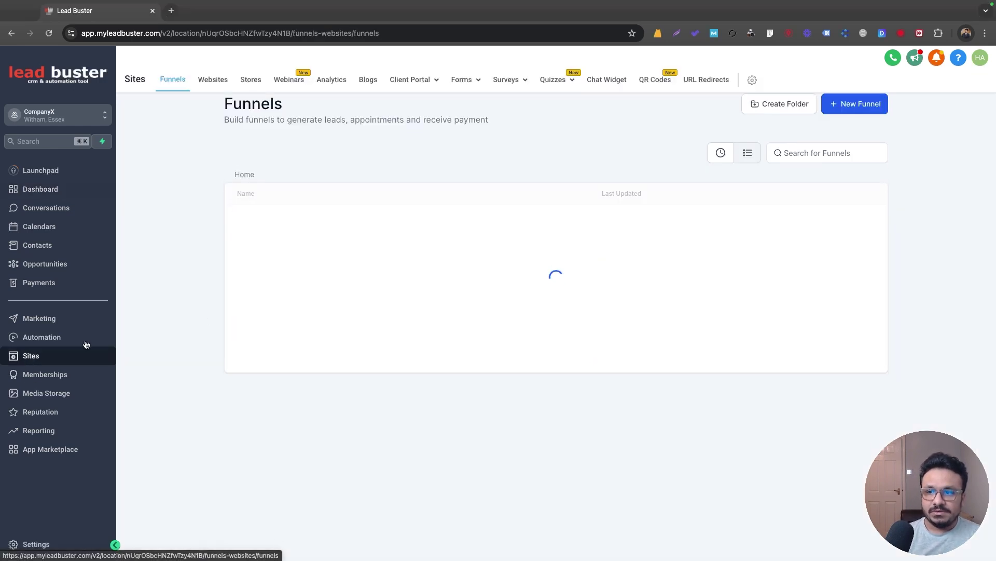
left_click(846, 124)
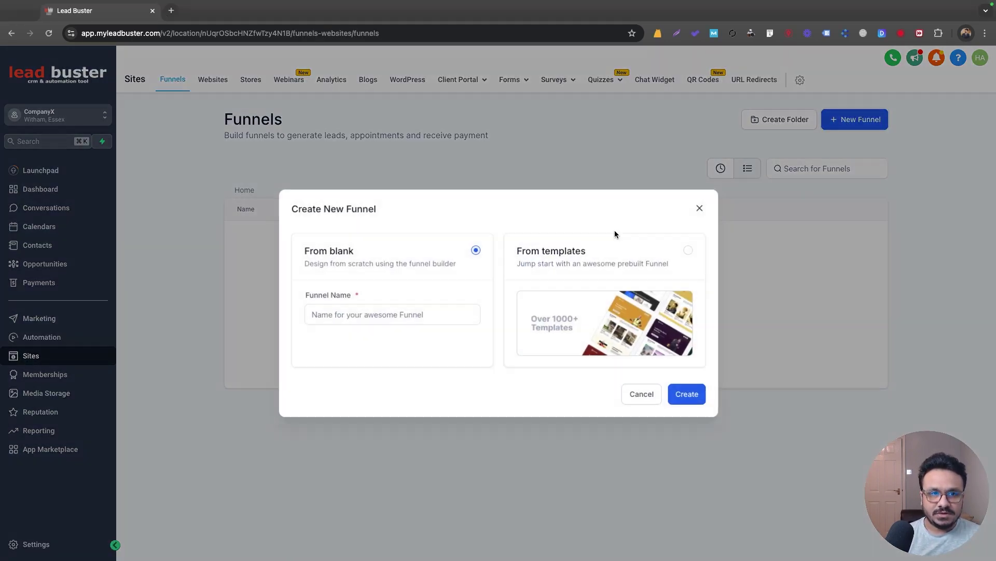
left_click(439, 311)
type("Abandoned Cart TEST")
left_click(682, 397)
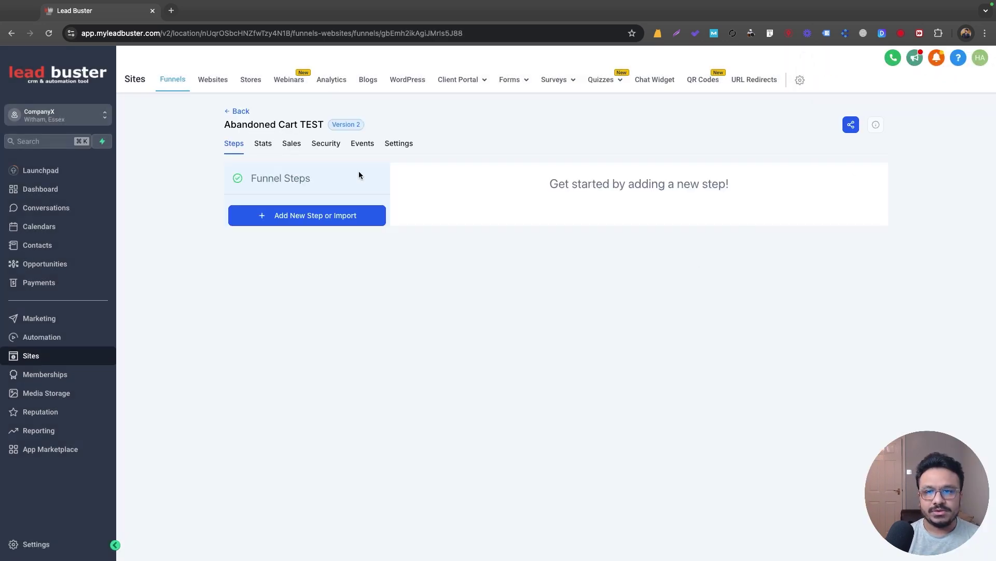
mouse_move(561, 86)
left_click(68, 287)
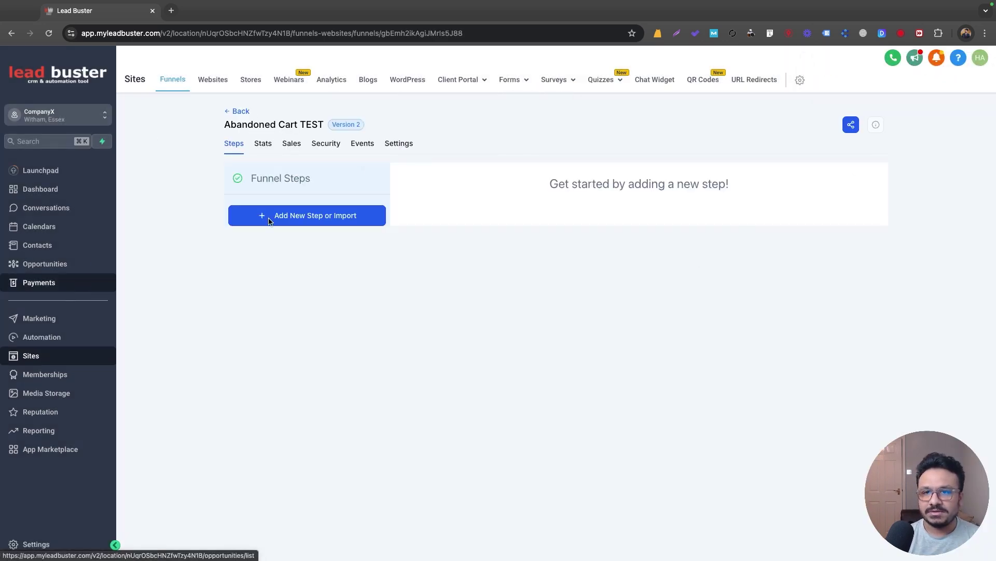
Step: Start a new product titled 'Abandoned Test'
left_click(592, 101)
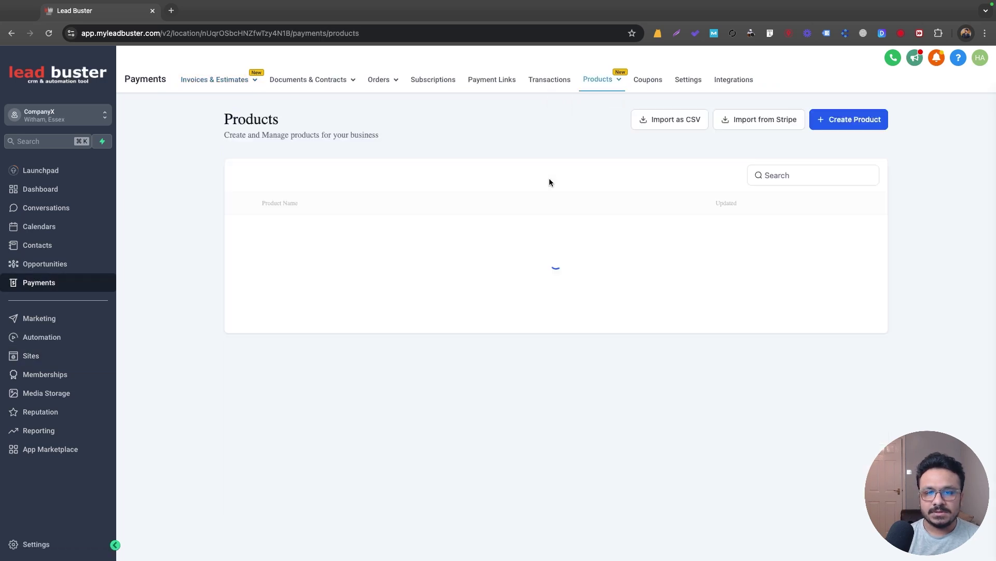
left_click(556, 298)
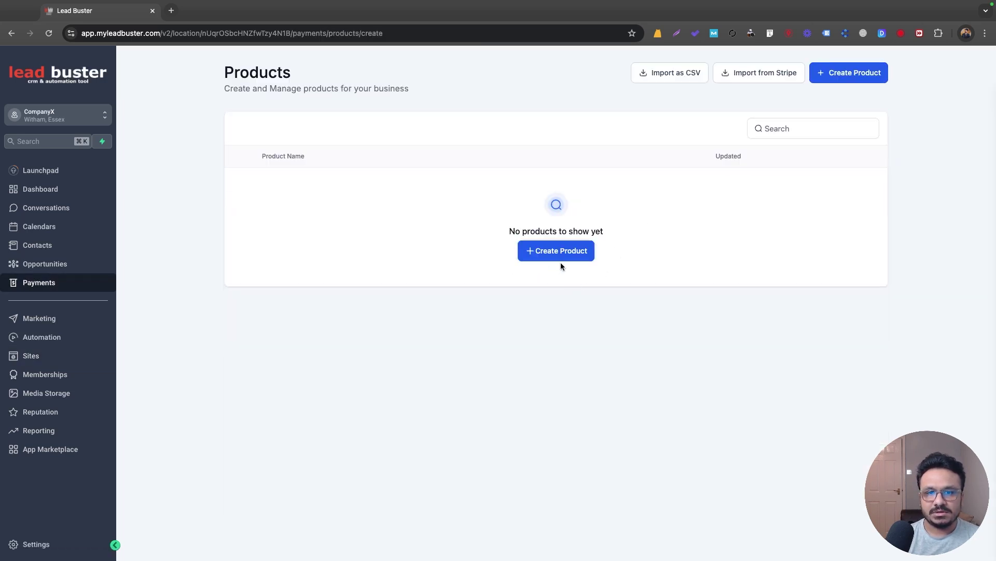
left_click(464, 216)
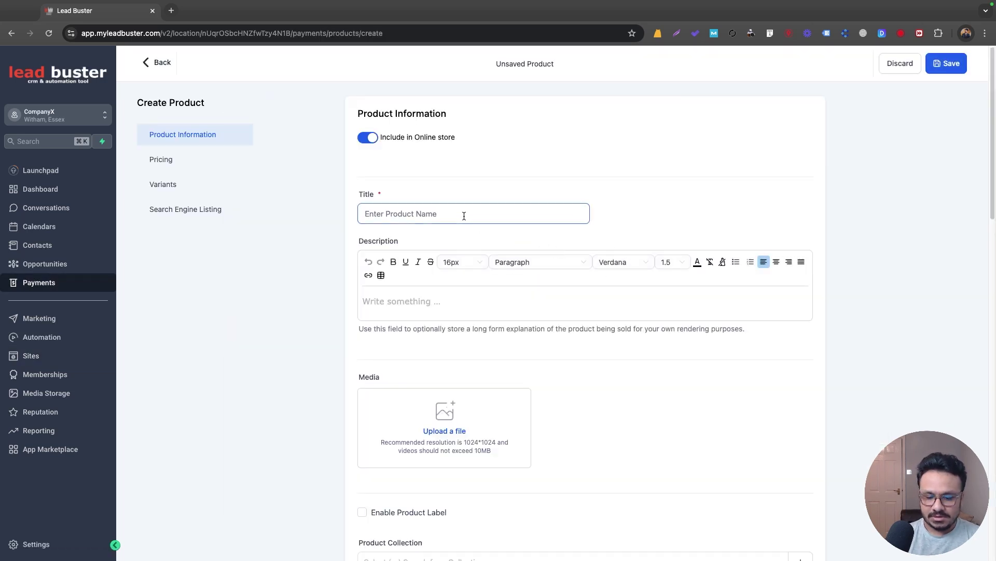
type("Abandoned Test")
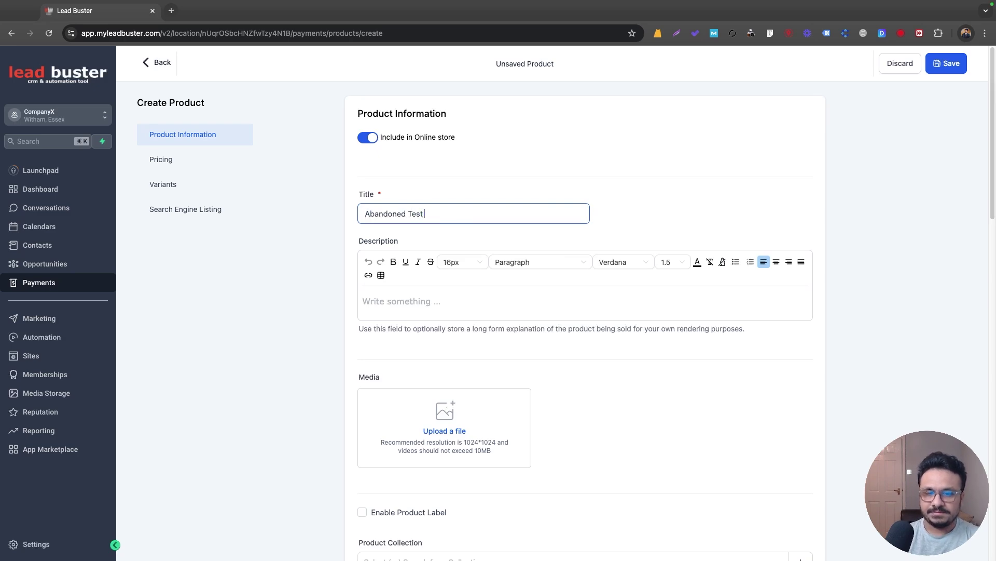
scroll(548, 227, "down", 3)
scroll(548, 227, "down", 10)
Step: Price the product at 97 USD, save it, and return to the products list
left_click(777, 185)
scroll(780, 257, "up", 4)
left_click(781, 418)
left_click(675, 400)
type("47")
left_click(946, 64)
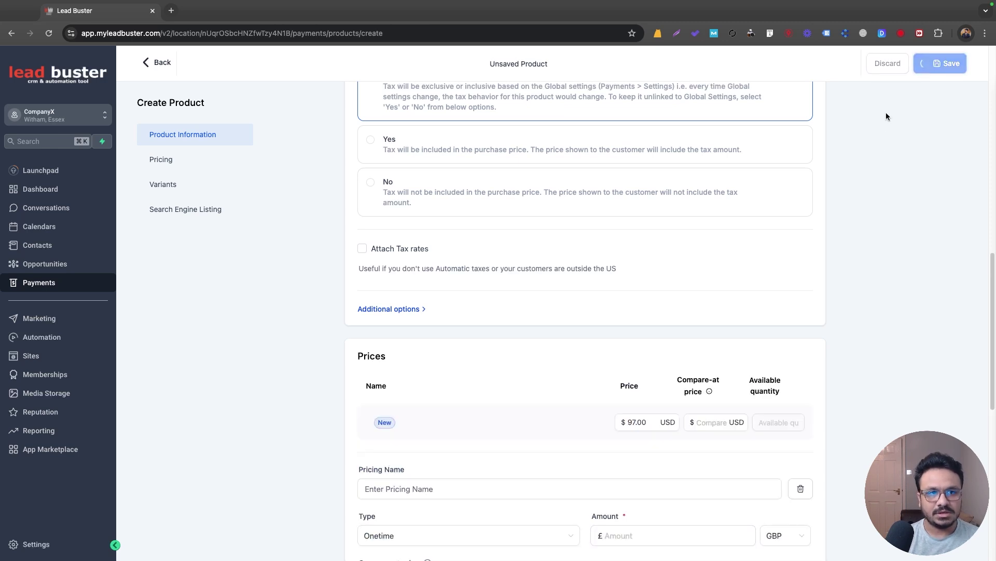
left_click(155, 65)
Step: Add a step named 'Landing Page' to the Abandoned Cart TEST funnel
left_click(32, 356)
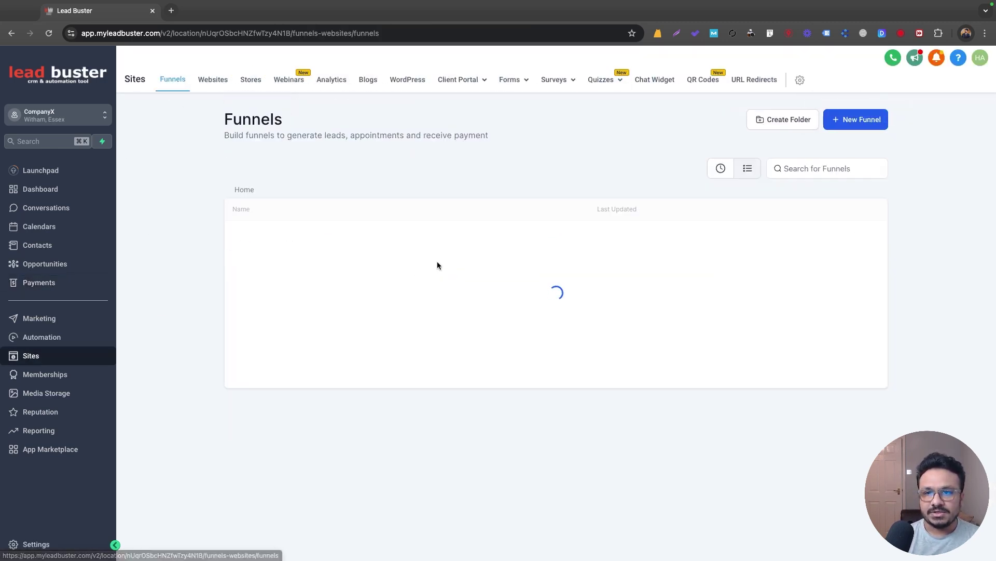
left_click(284, 236)
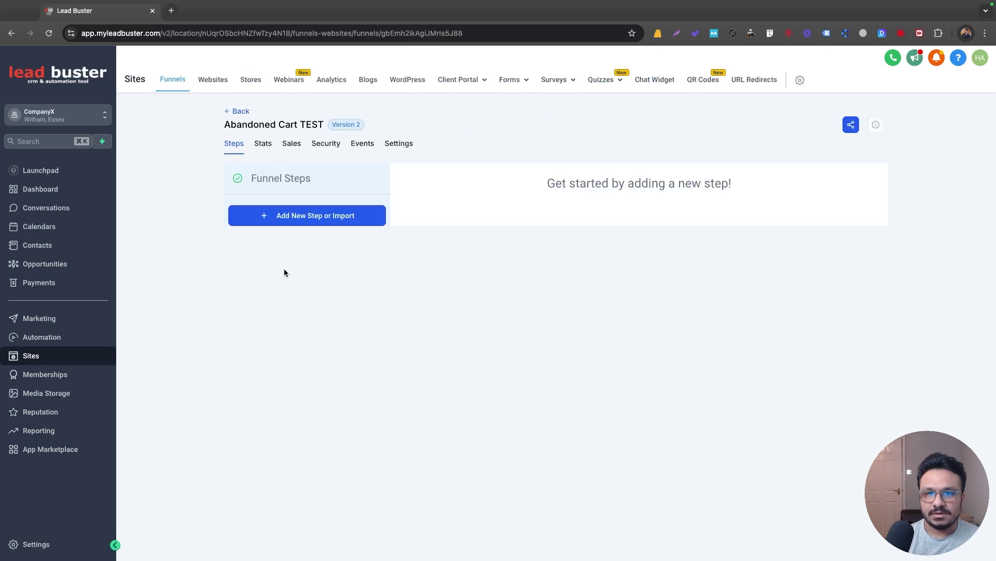
left_click(294, 220)
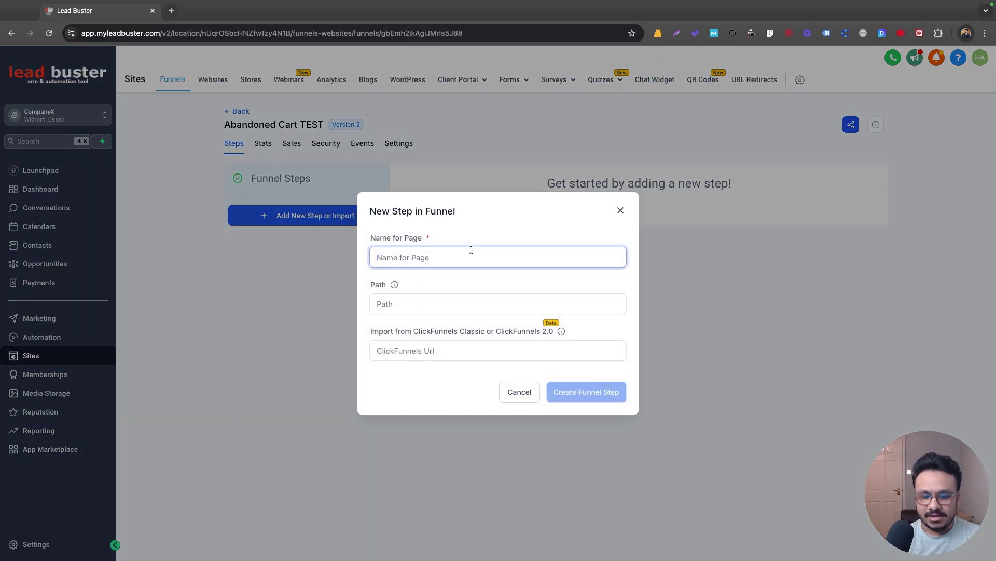
type("Landing Page")
left_click(594, 397)
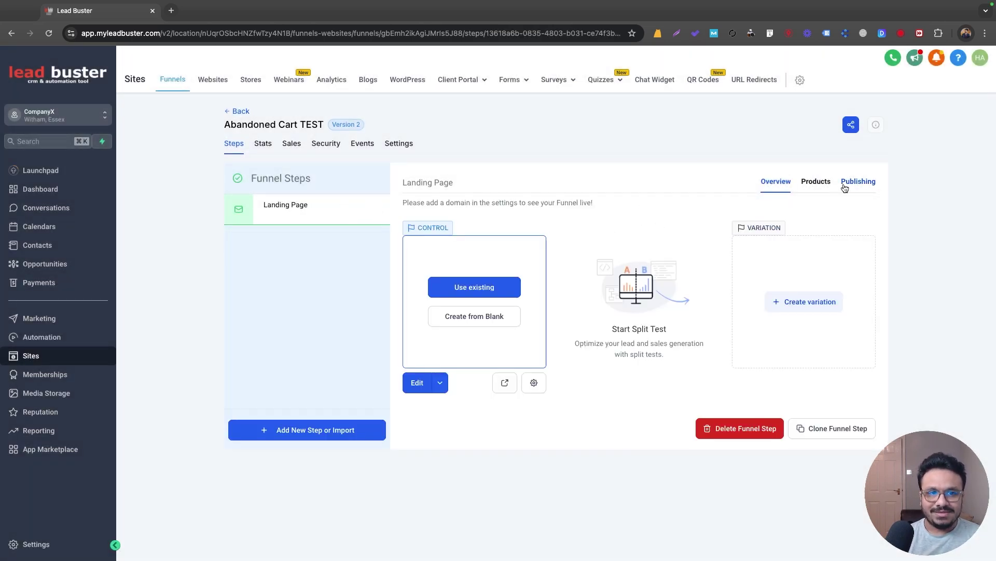
Step: Attach the Abandoned Test product at the 97 price to the Landing Page step
left_click(816, 183)
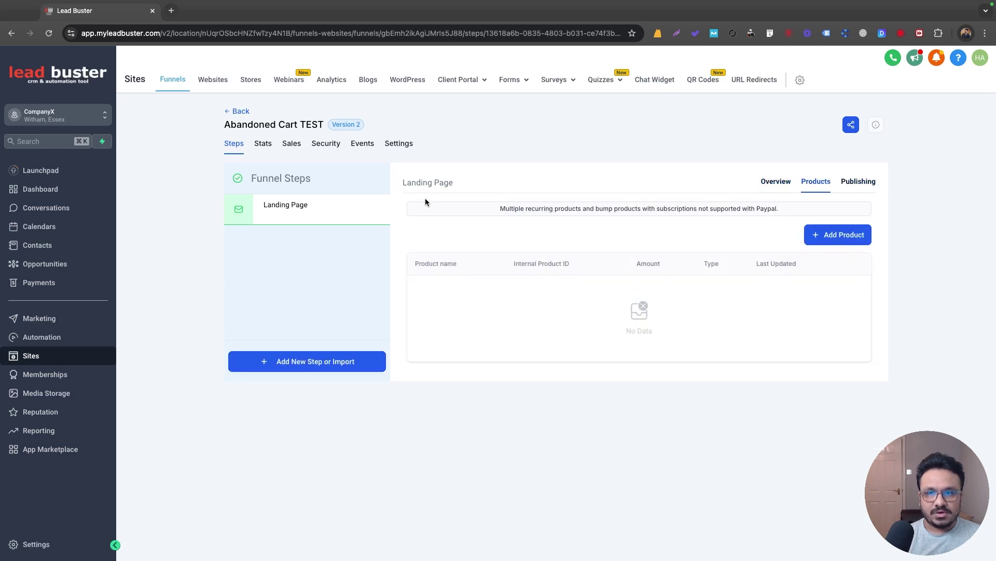
left_click(845, 236)
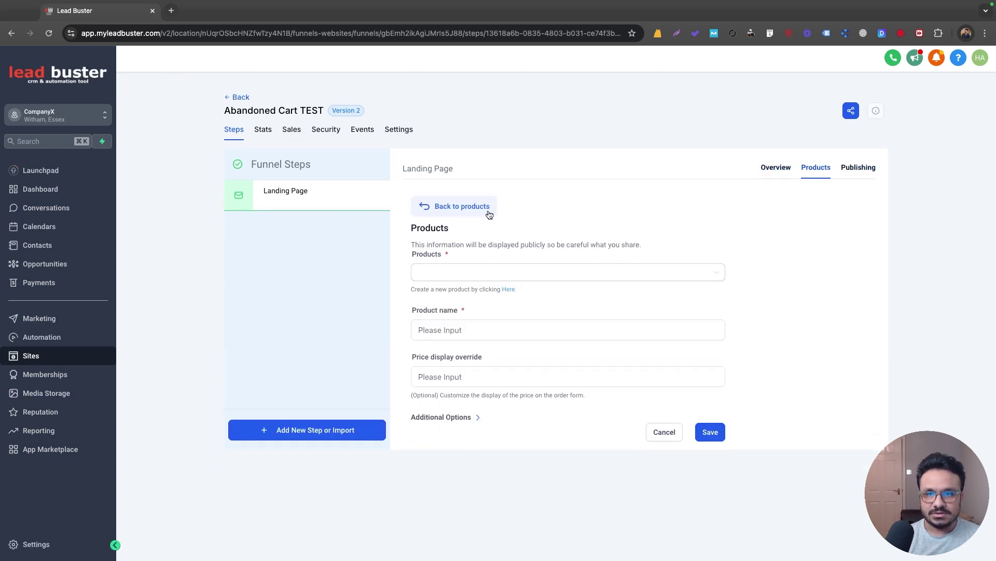
left_click(451, 271)
left_click(439, 295)
left_click(473, 332)
left_click(457, 350)
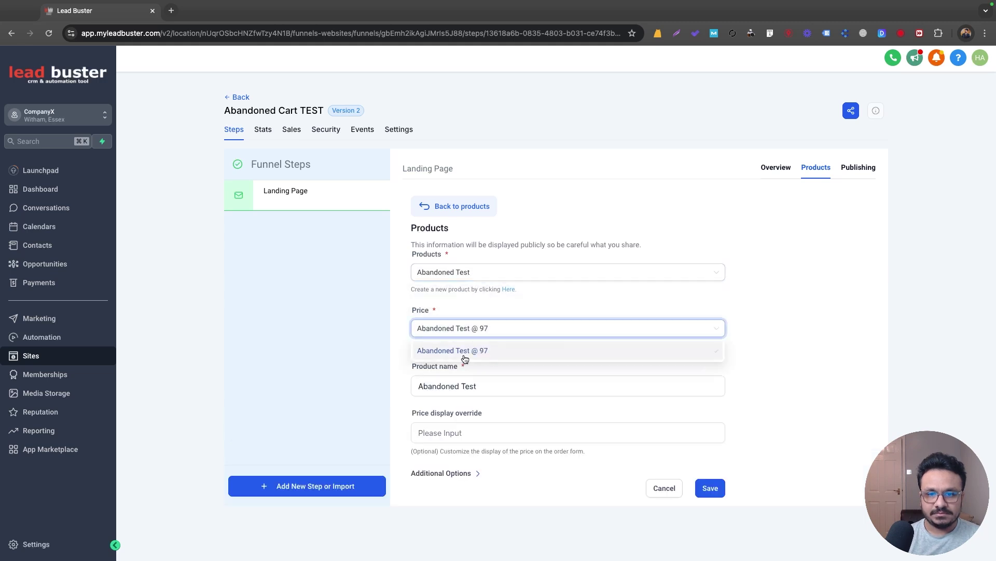
left_click(707, 493)
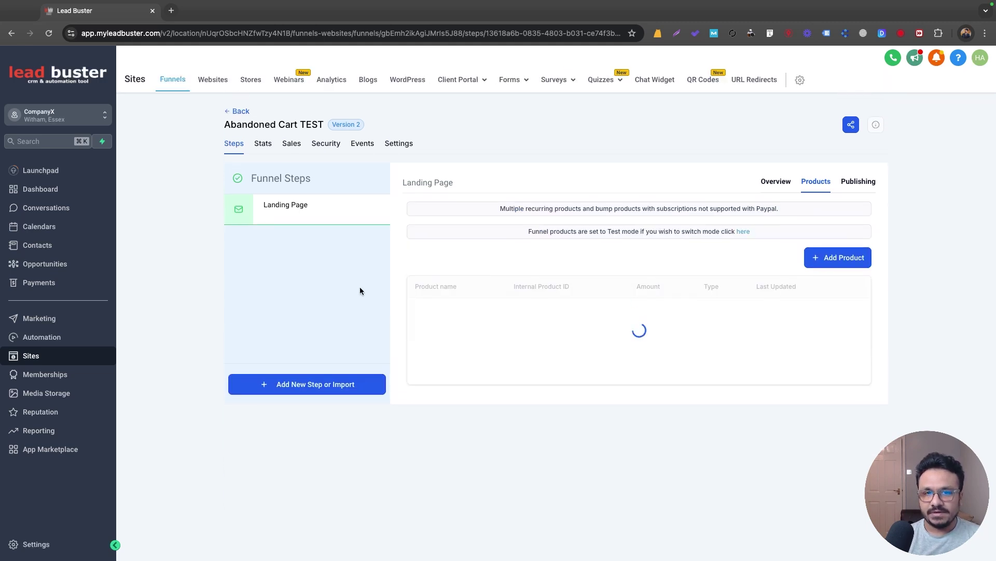
Step: Add a section with a 1-column row holding a headline and sub-headline
left_click(788, 184)
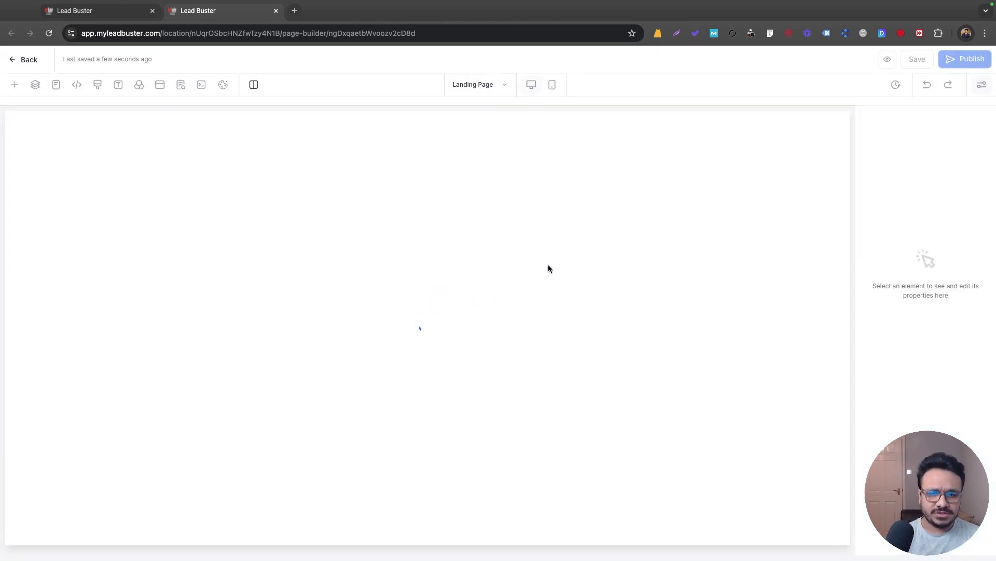
left_click(253, 201)
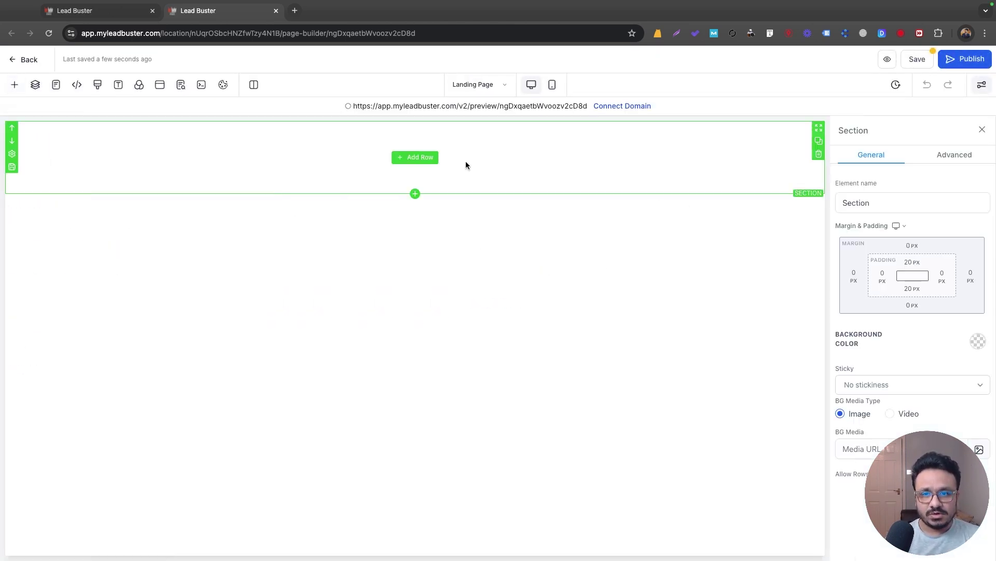
left_click(425, 162)
left_click(111, 188)
left_click(423, 171)
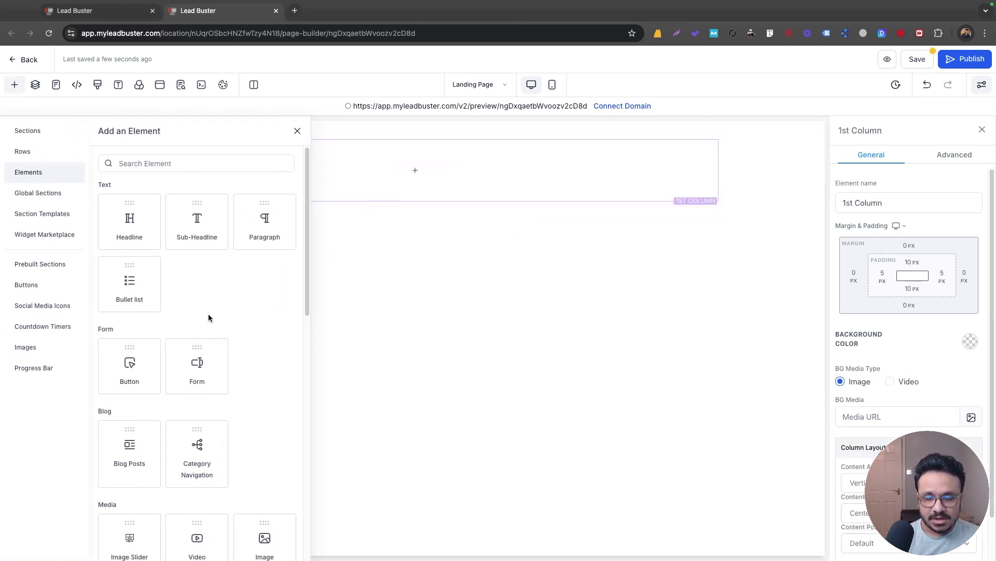
scroll(213, 329, "down", 1)
left_click(102, 212)
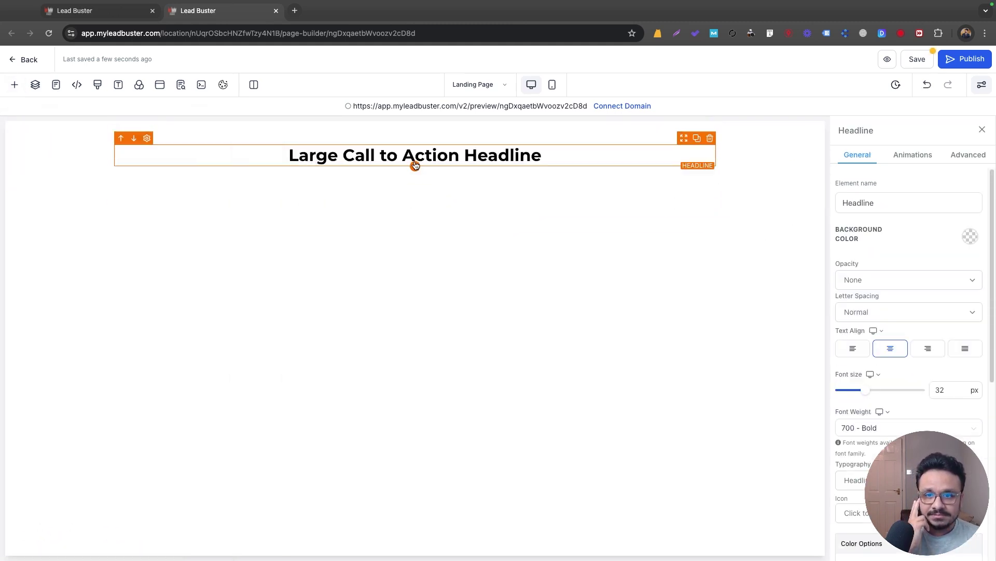
left_click(175, 201)
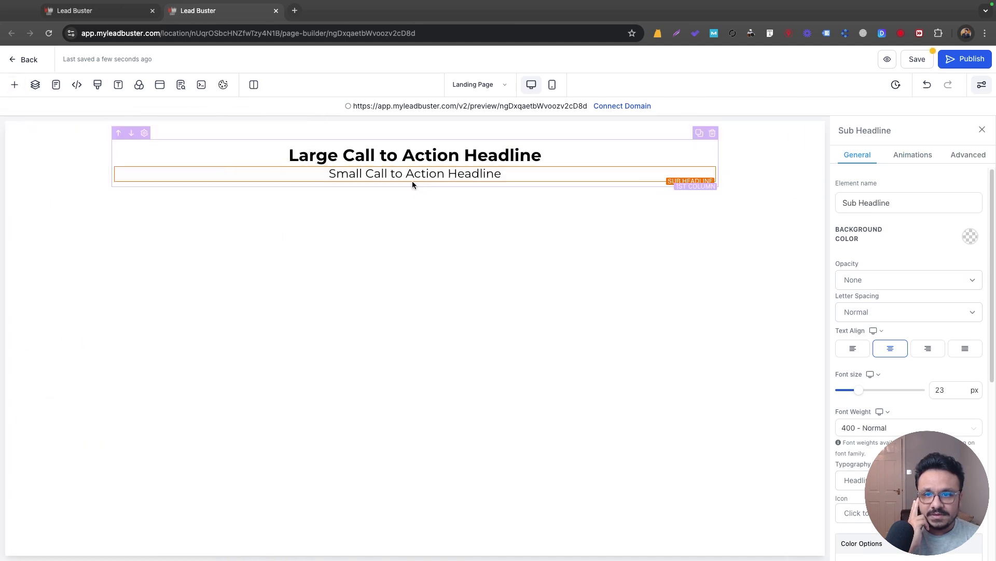
Step: Add a 2 Step Order form, save the landing page, and return to the funnel steps
left_click(414, 182)
scroll(200, 382, "down", 10)
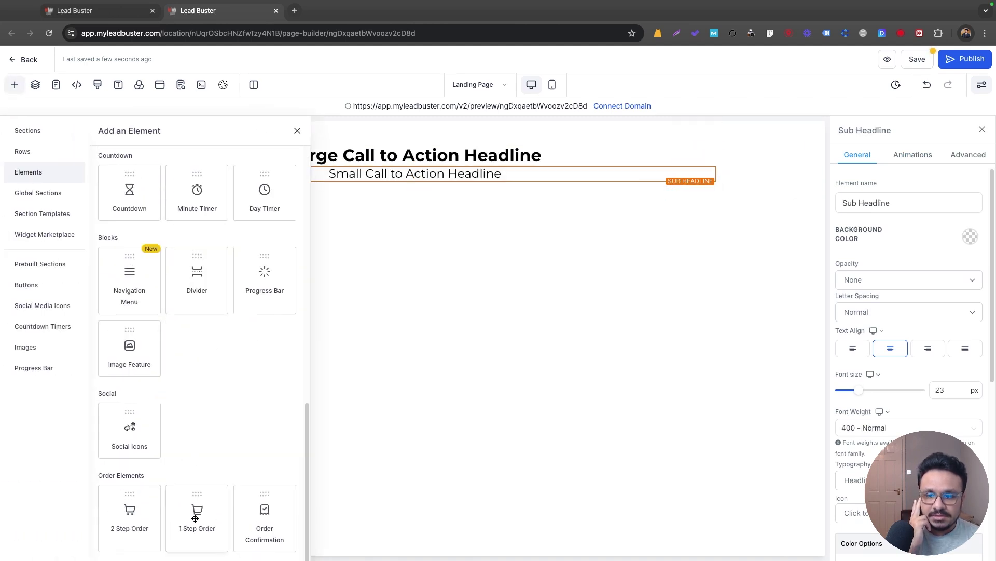
left_click(166, 517)
left_click(917, 60)
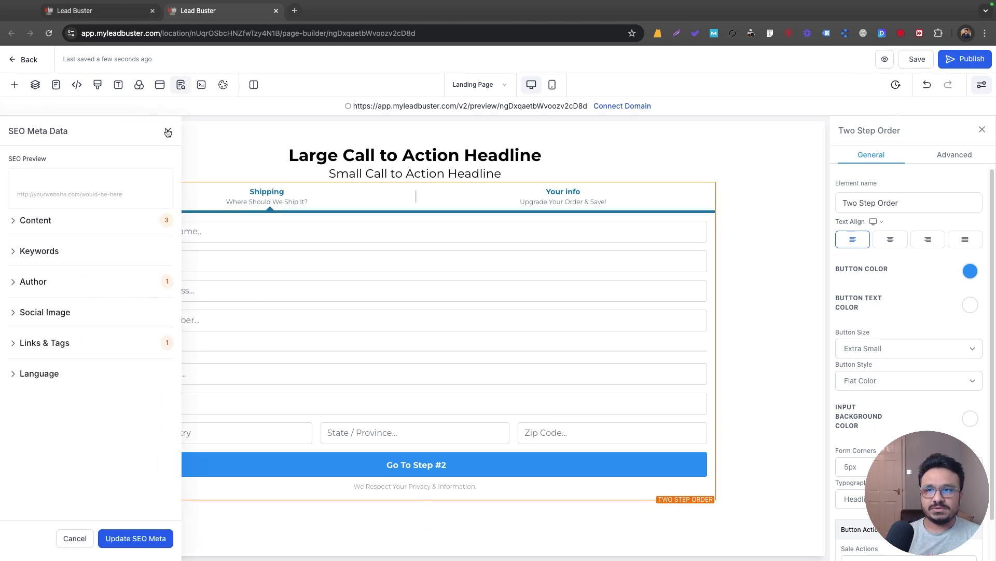
left_click(168, 132)
left_click(94, 11)
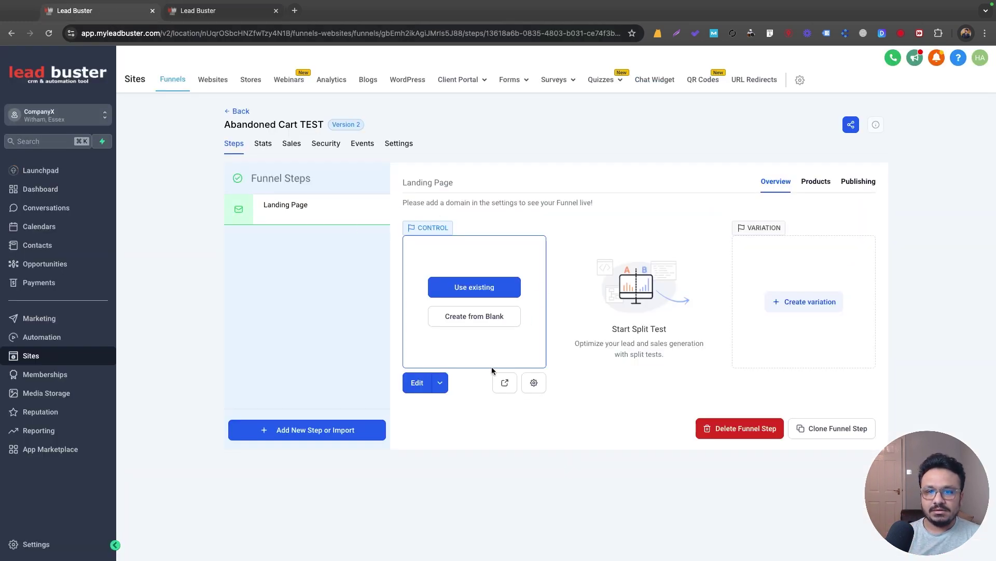
Step: Preview the landing page in a new tab, then return to the funnel tab
left_click(501, 381)
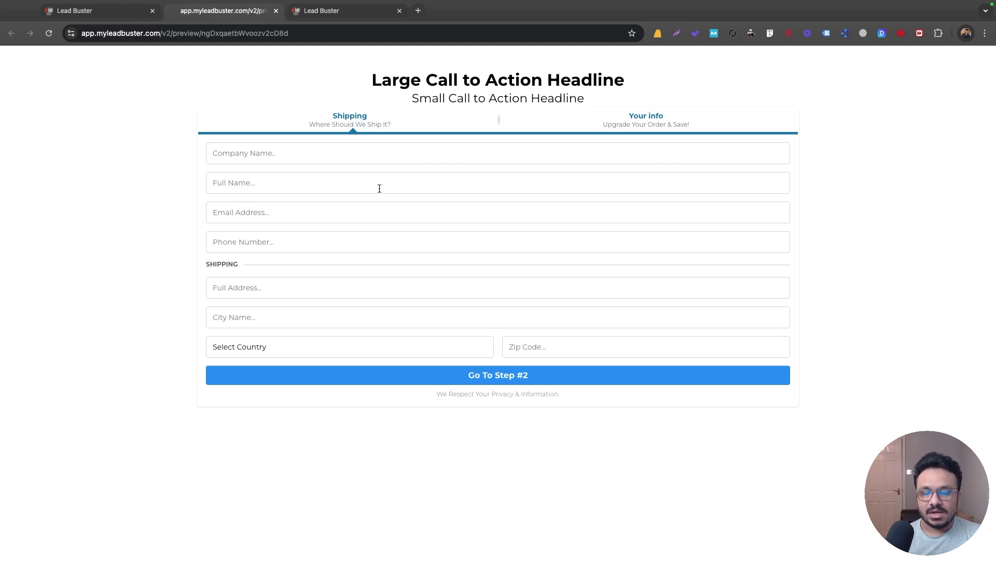
left_click(119, 13)
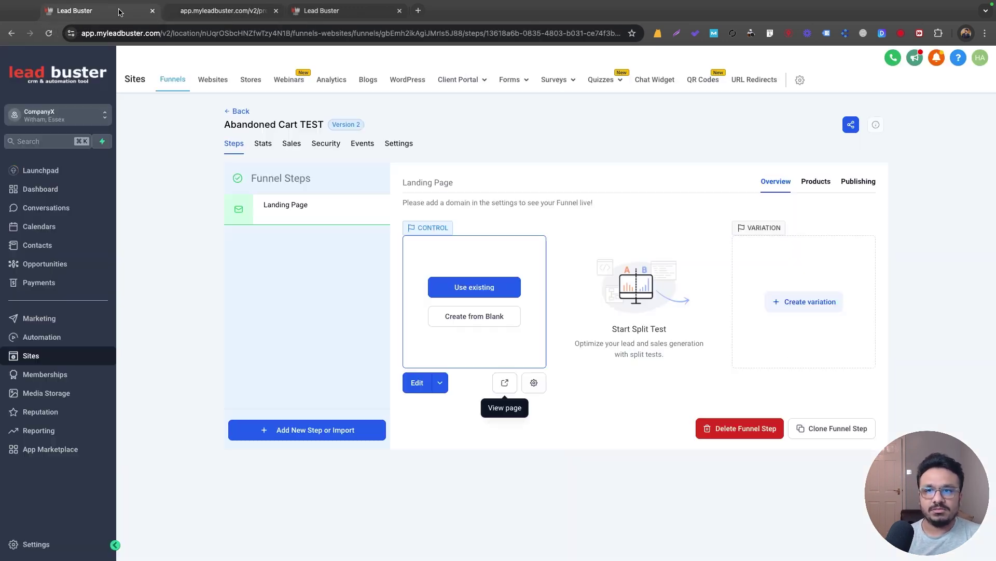
Step: Create a workflow from scratch and rename it 'Abandoned Cart Automation'
left_click(42, 331)
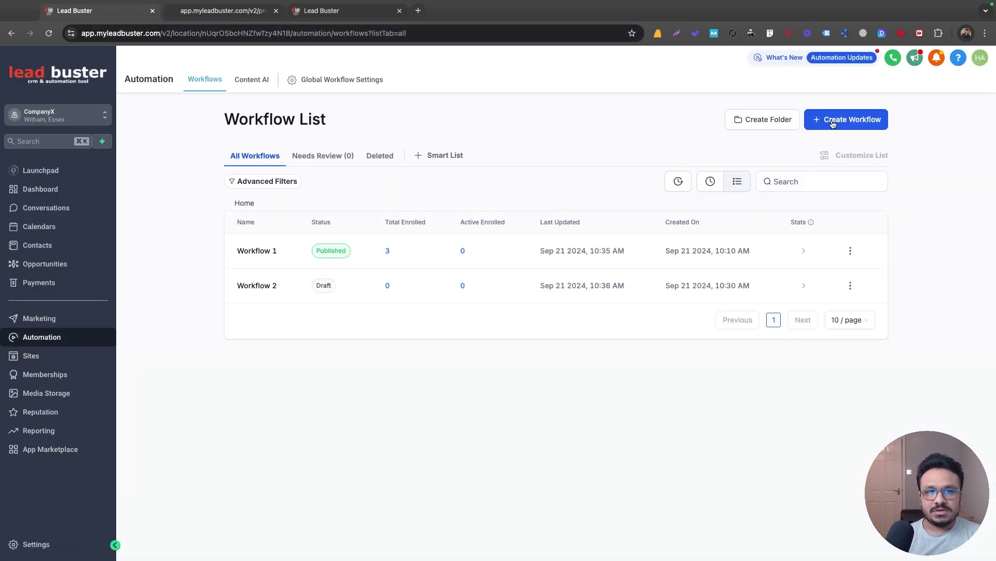
left_click(849, 119)
left_click(870, 161)
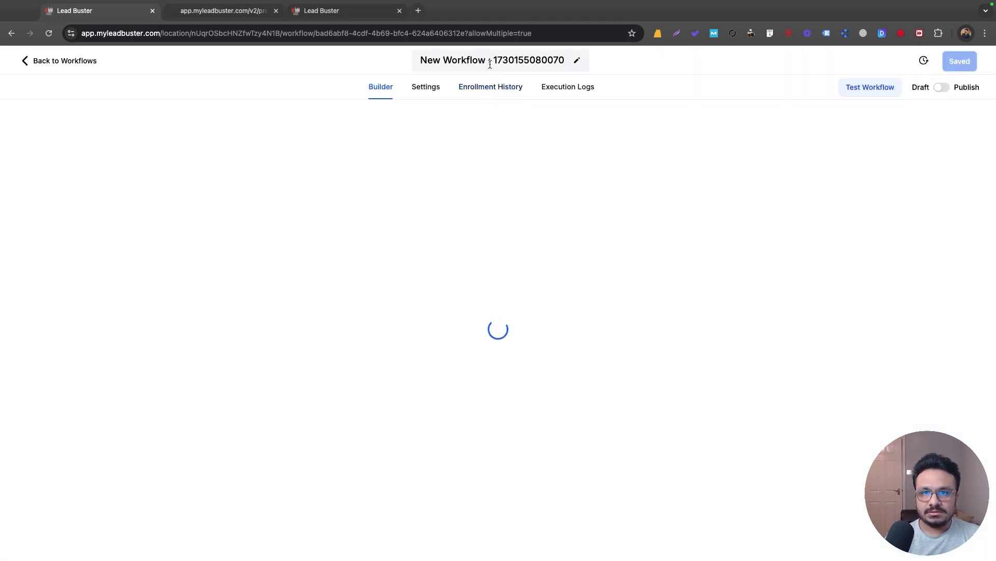
left_click(490, 63)
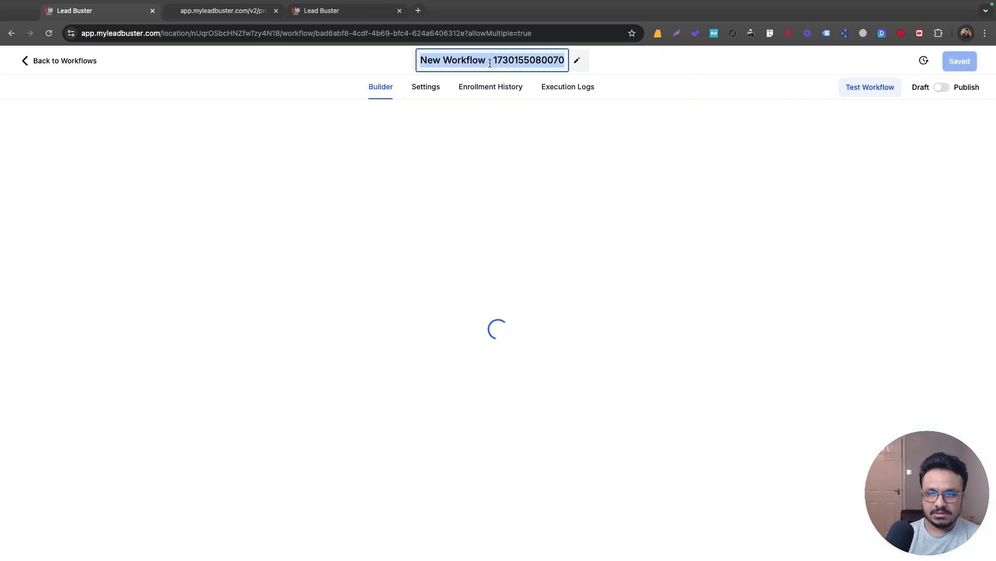
type("Abandoned Car")
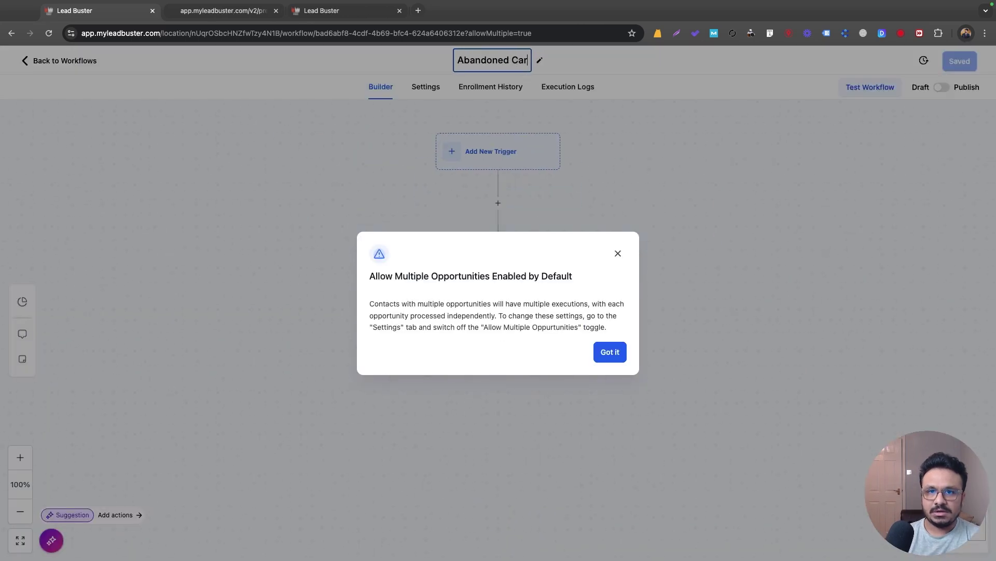
type("t Automation")
left_click(608, 352)
Step: Choose the Order Form Submission trigger, filtered to the Abandoned Cart TEST funnel
left_click(488, 151)
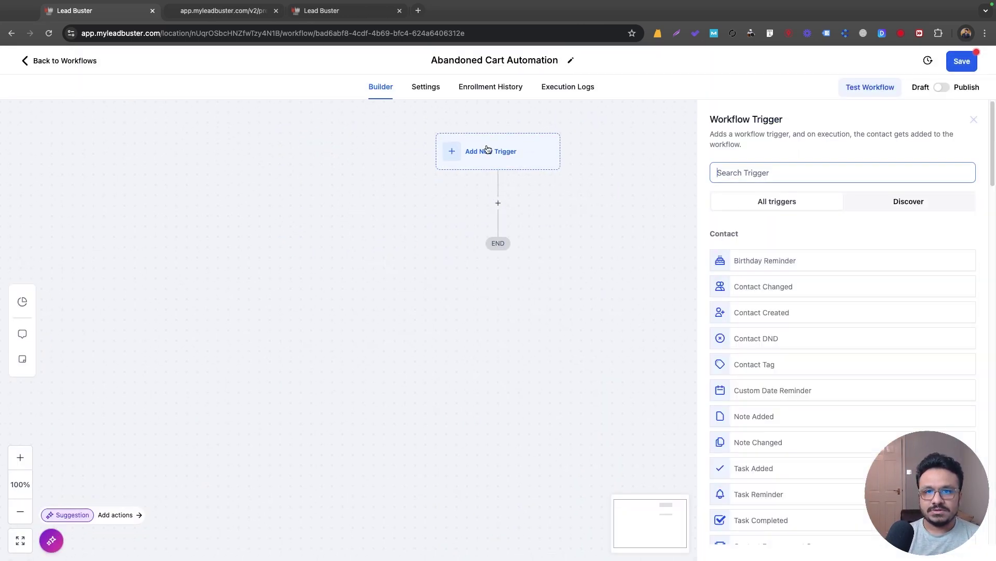
left_click(802, 173)
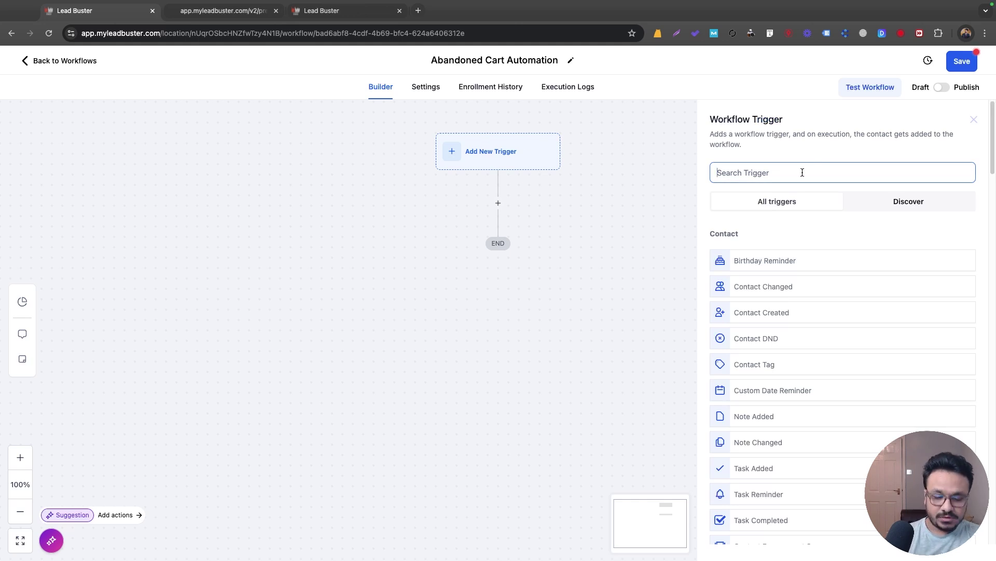
type("order")
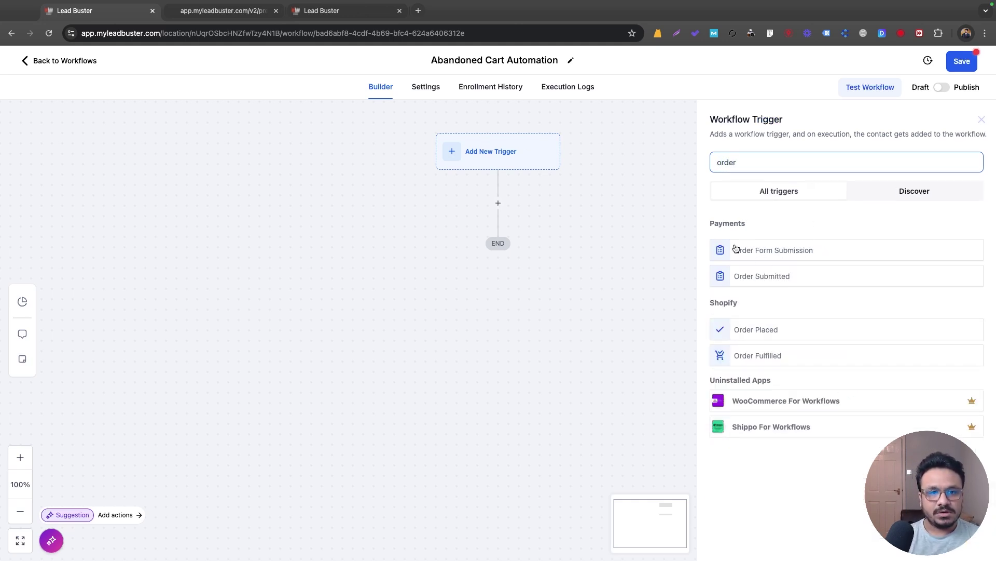
left_click(768, 258)
left_click(564, 272)
left_click(568, 285)
left_click(596, 356)
left_click(800, 284)
left_click(790, 329)
Step: Add a Page filter limiting the trigger to the Landing Page
left_click(573, 314)
left_click(585, 319)
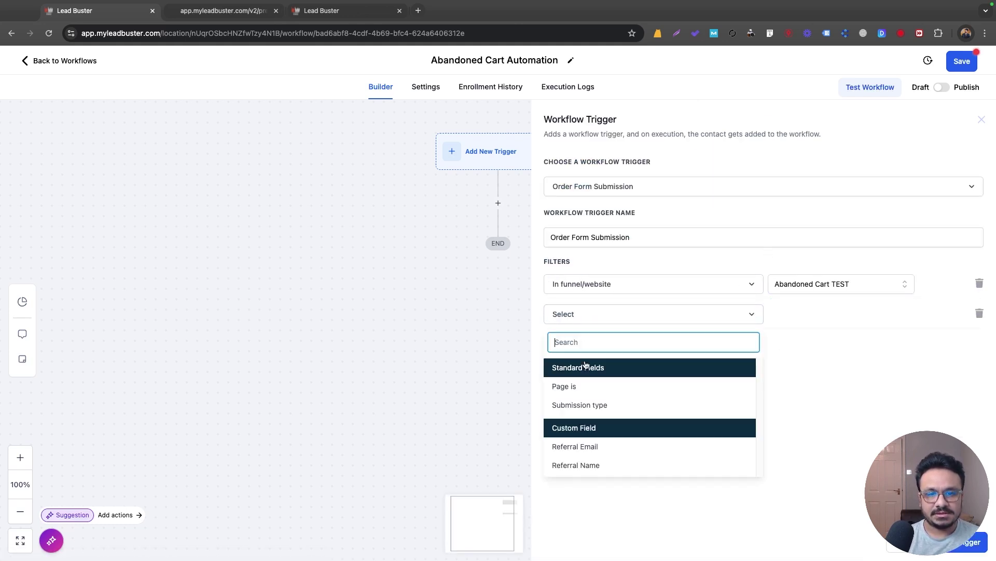
left_click(586, 380)
left_click(805, 315)
left_click(799, 364)
Step: Limit the trigger to OptIn submission type and save the trigger
left_click(576, 345)
left_click(599, 353)
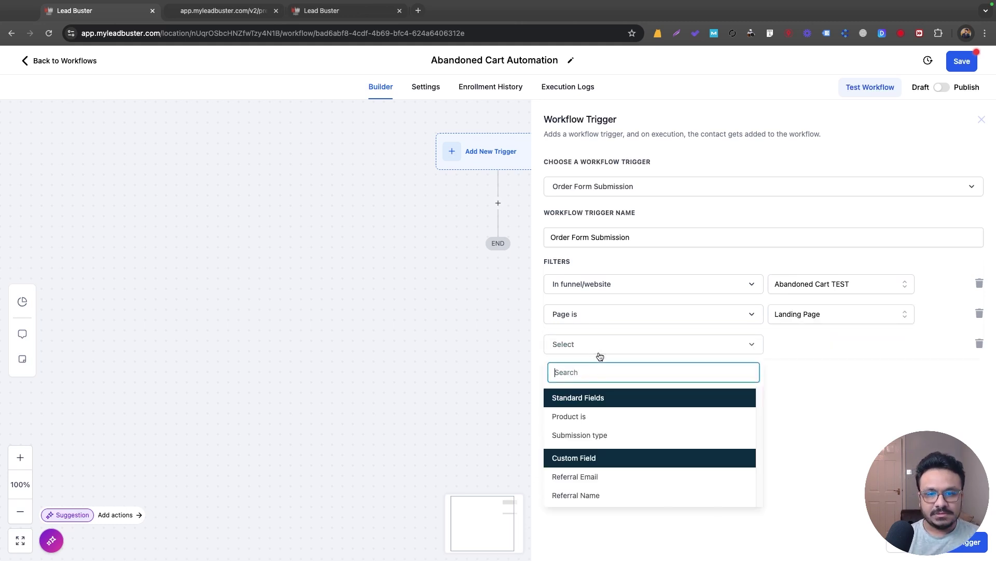
left_click(607, 416)
left_click(813, 348)
left_click(802, 391)
left_click(979, 344)
left_click(571, 345)
left_click(581, 349)
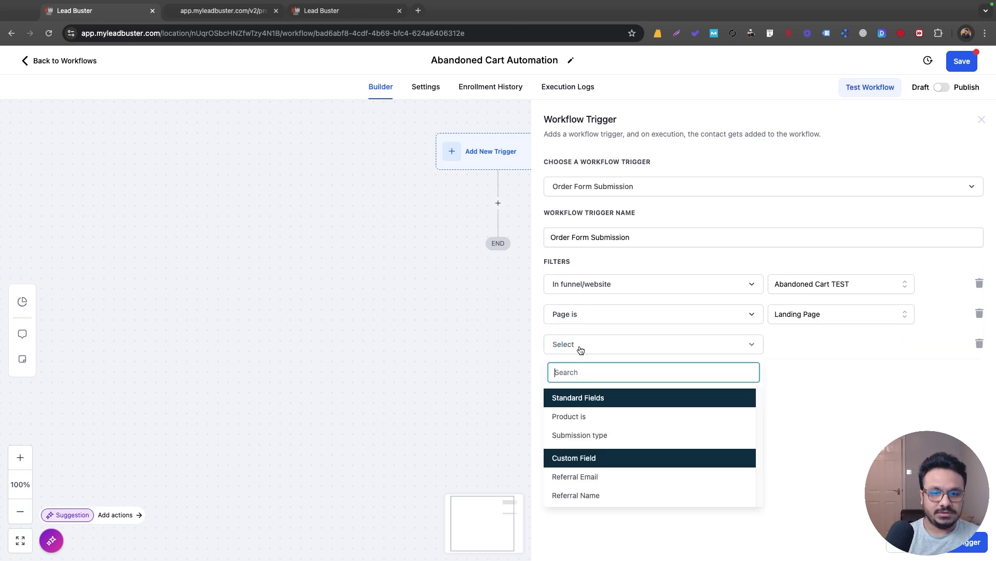
left_click(604, 435)
left_click(784, 350)
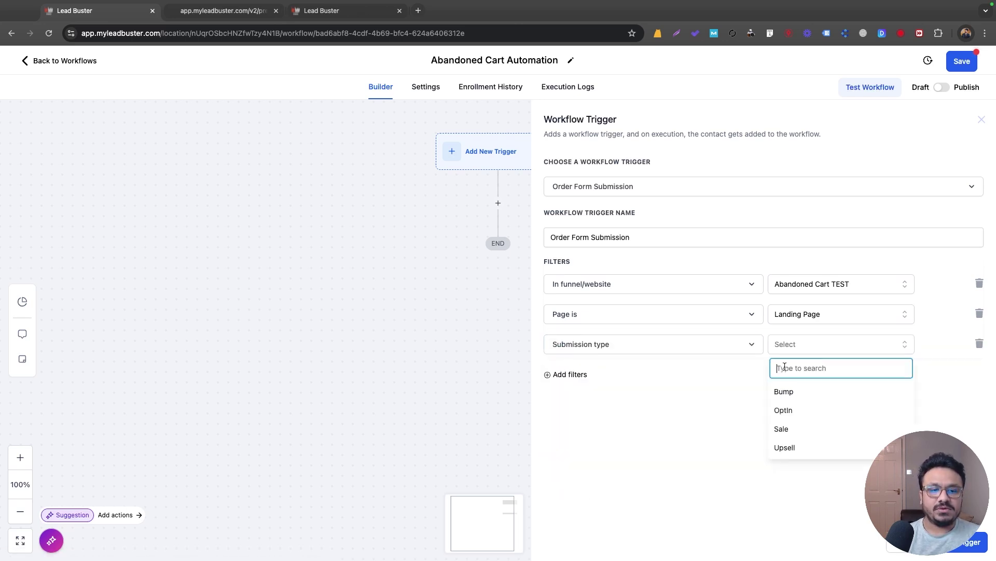
left_click(785, 410)
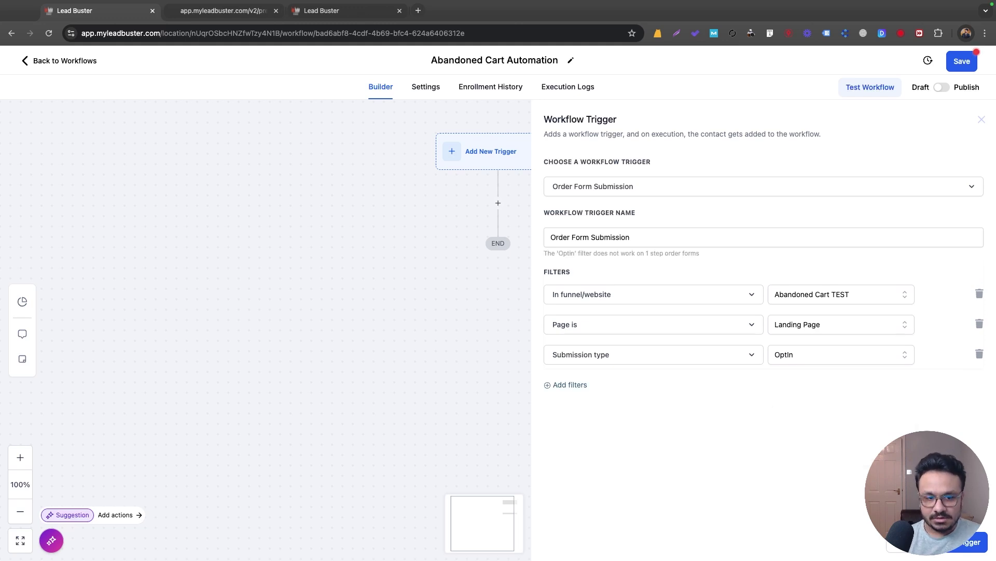
left_click(965, 542)
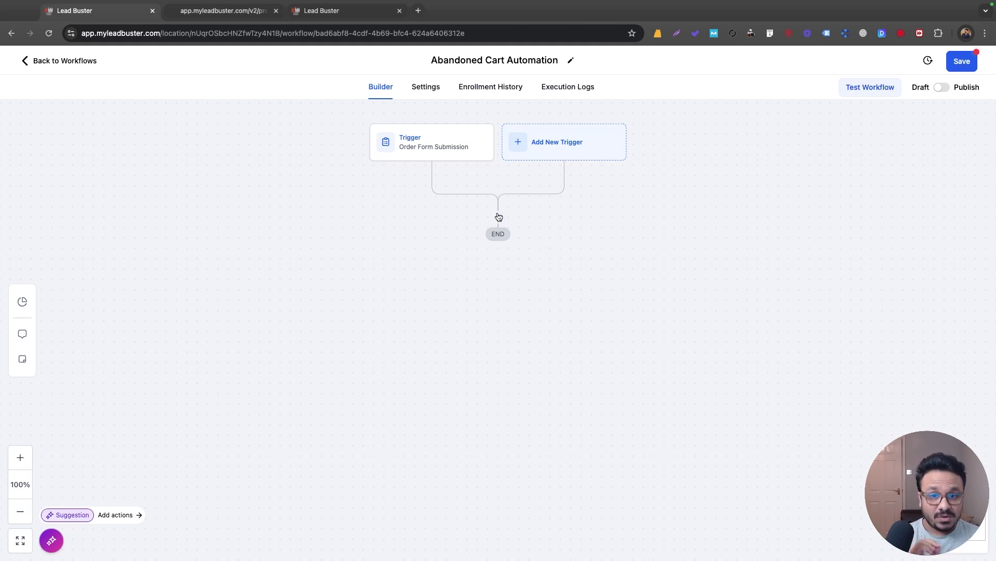
Step: Add a 30-minute Wait step named '30 minutes' after the trigger
left_click(498, 217)
type("wa")
left_click(767, 244)
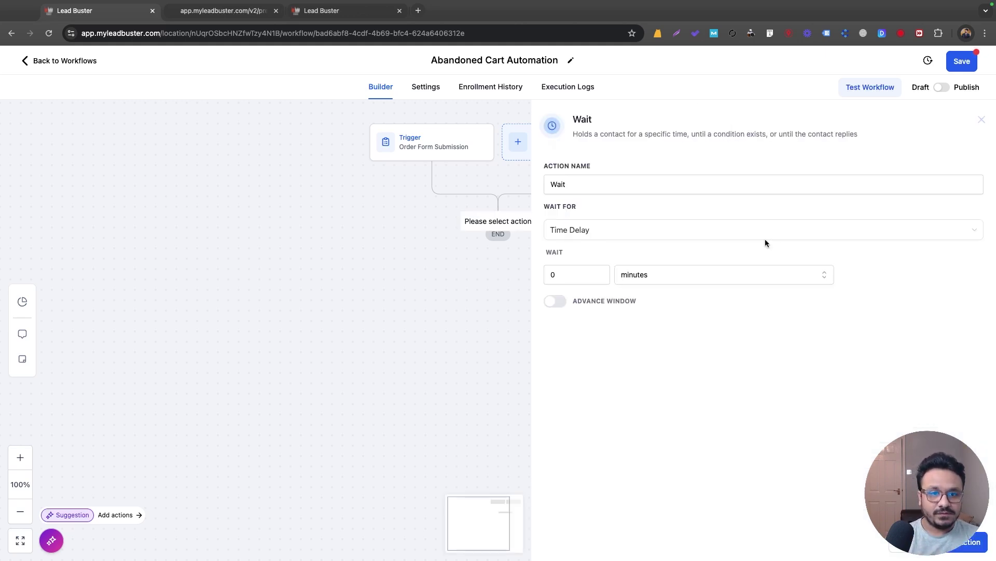
double_click(566, 272)
type("30")
left_click(648, 187)
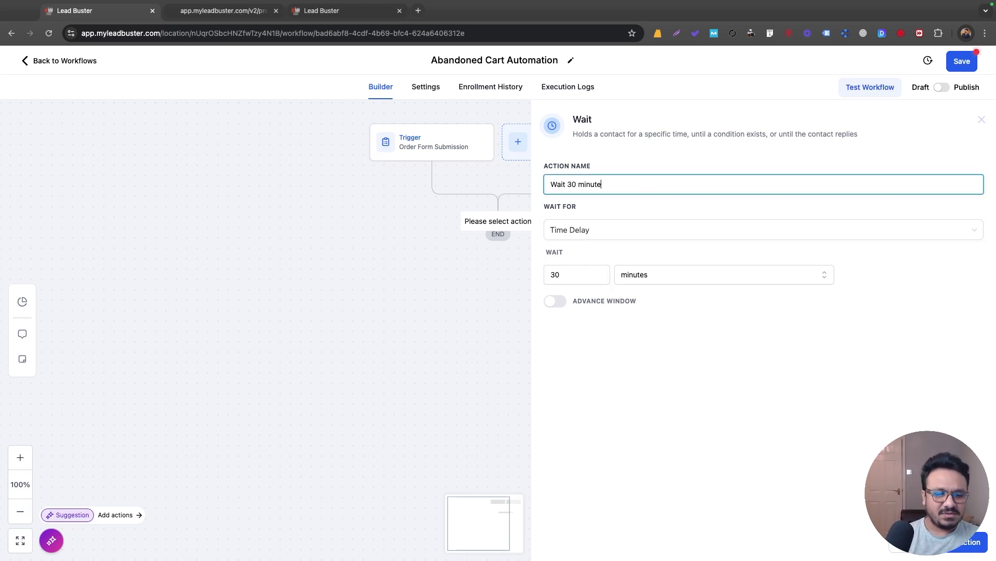
type("30 minutes")
left_click(963, 542)
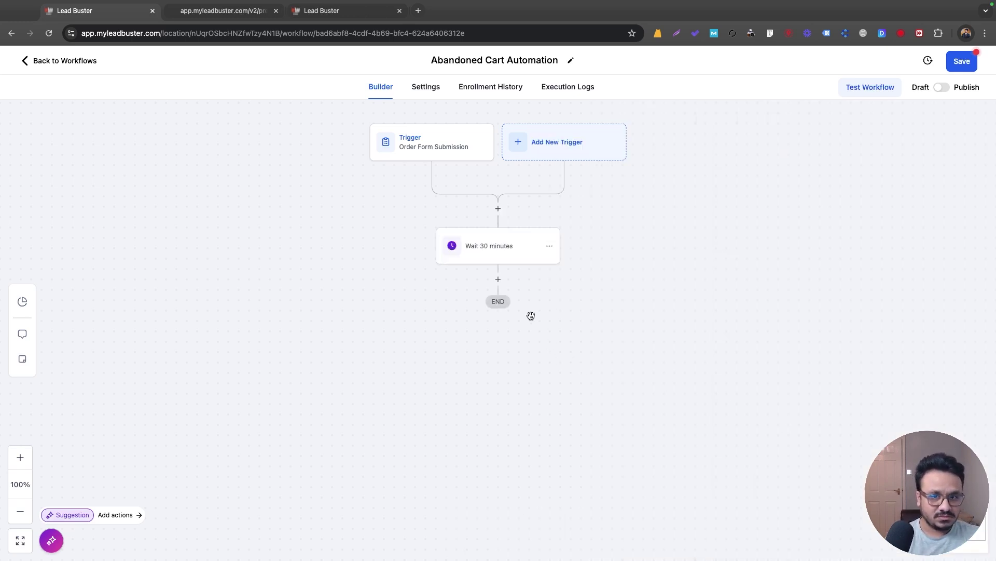
Step: Add a Send Email step with subject 'Hey saw you didn't end up buying'
left_click(498, 278)
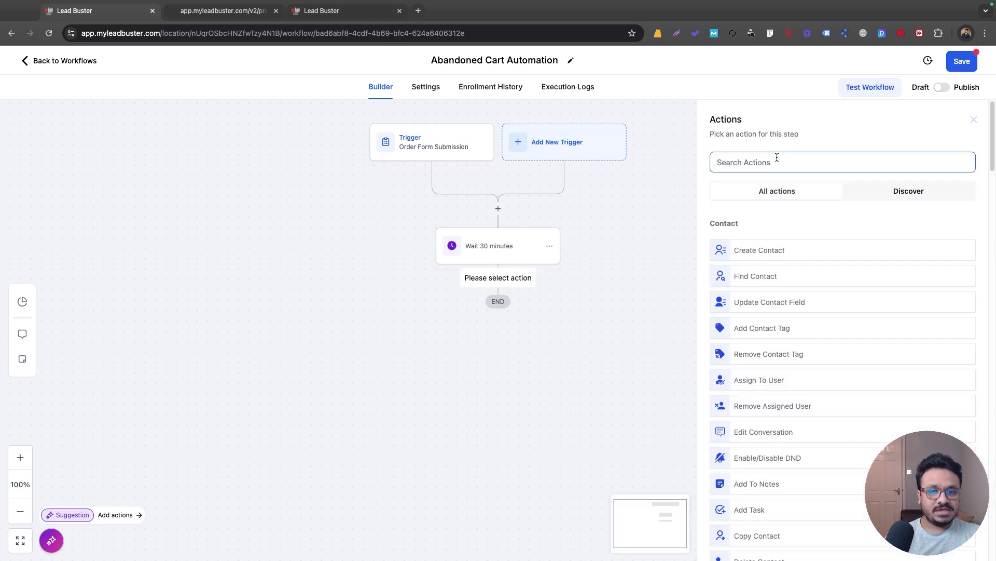
type("email")
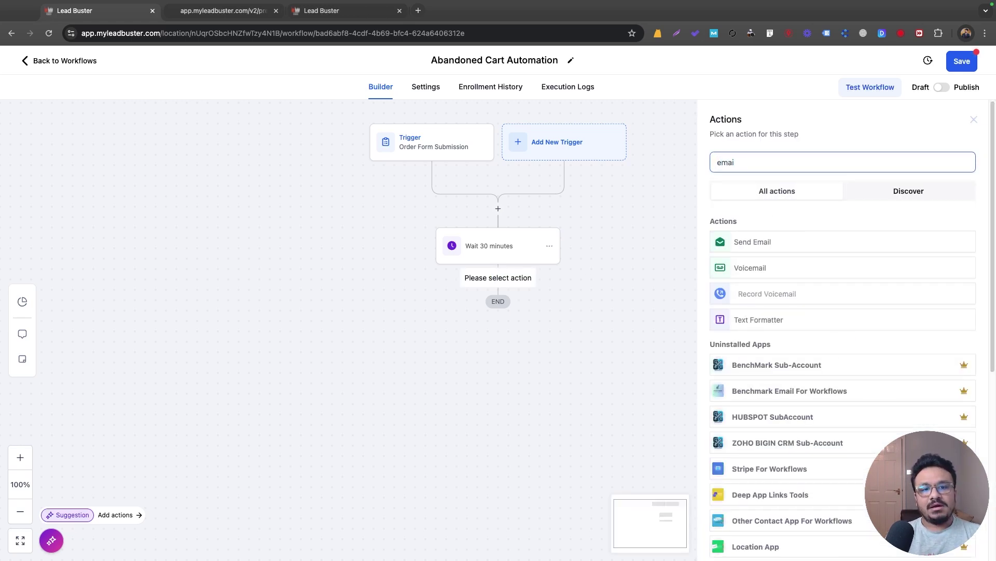
left_click(752, 248)
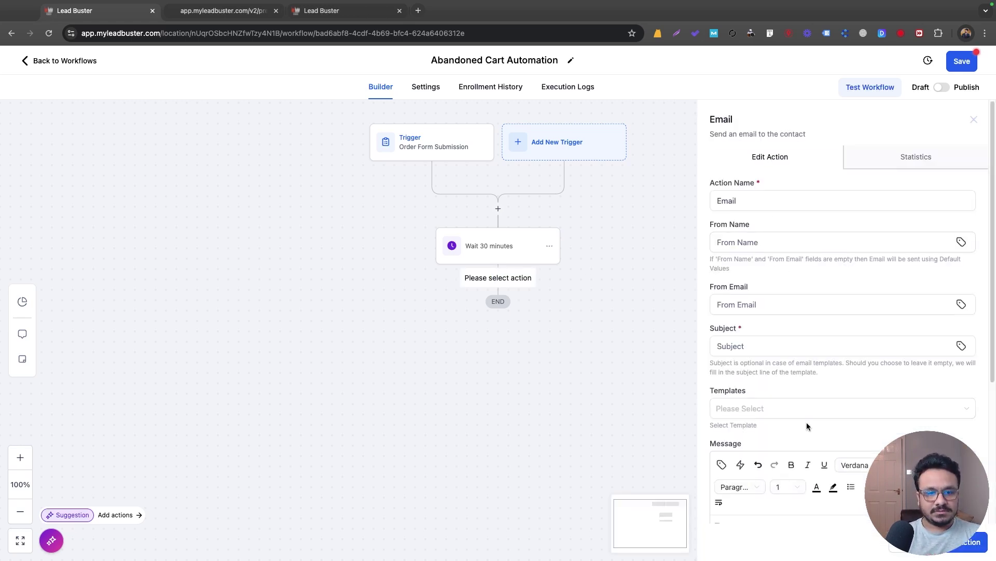
scroll(799, 395, "down", 4)
left_click(763, 151)
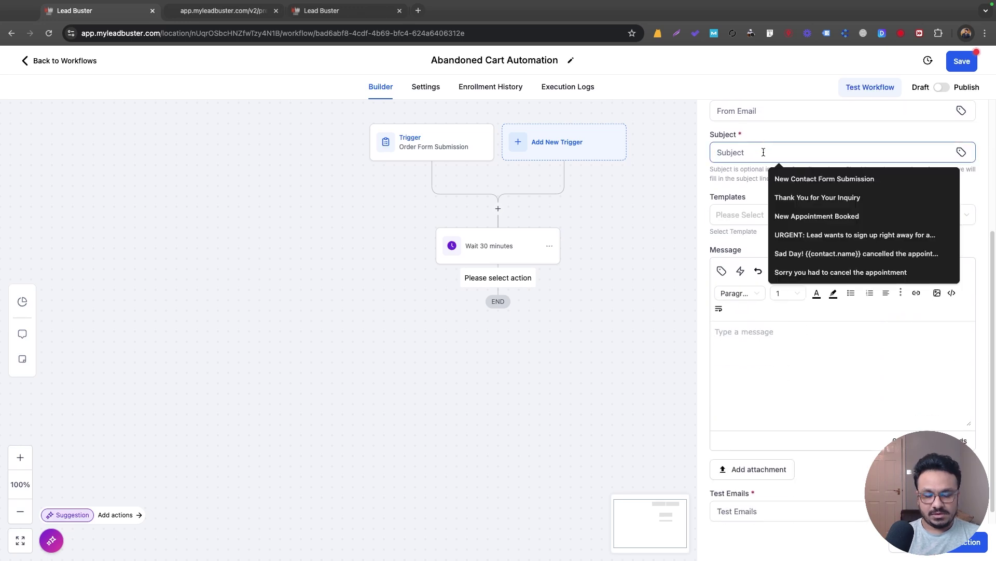
type("Hey saw you didn't end up")
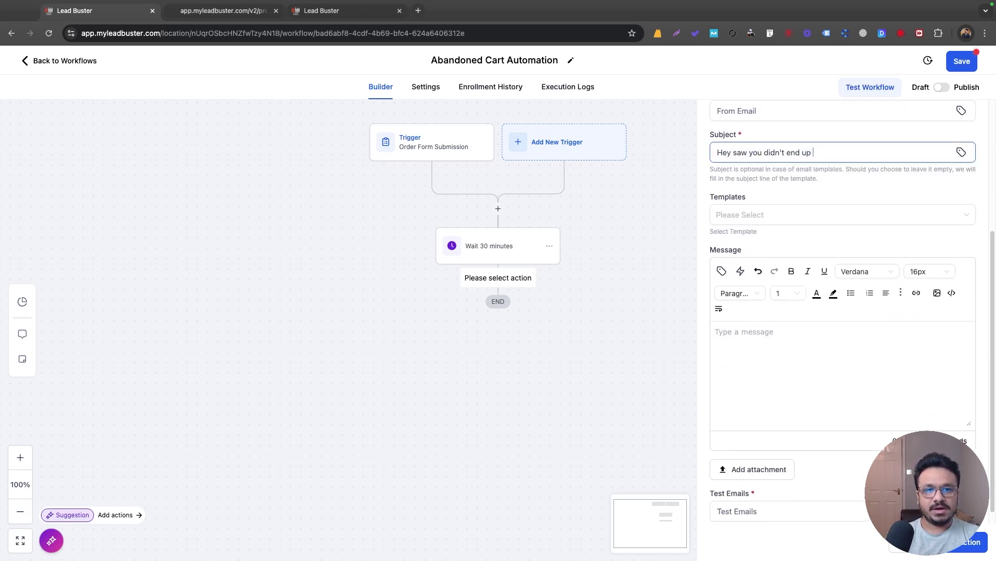
type(" buying...")
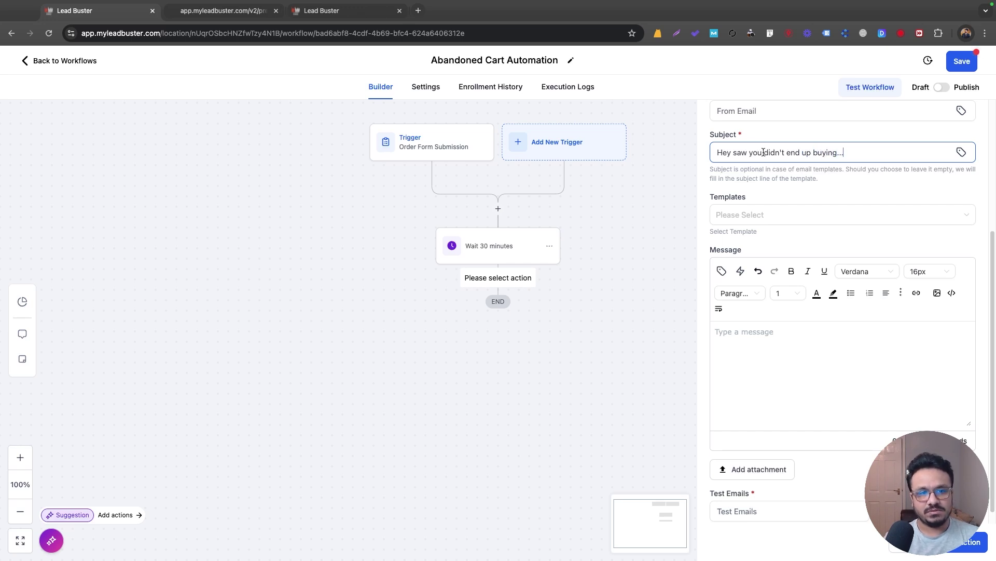
Step: Write the message greeting the contact by First Name and asking about their interest in the product
left_click(814, 356)
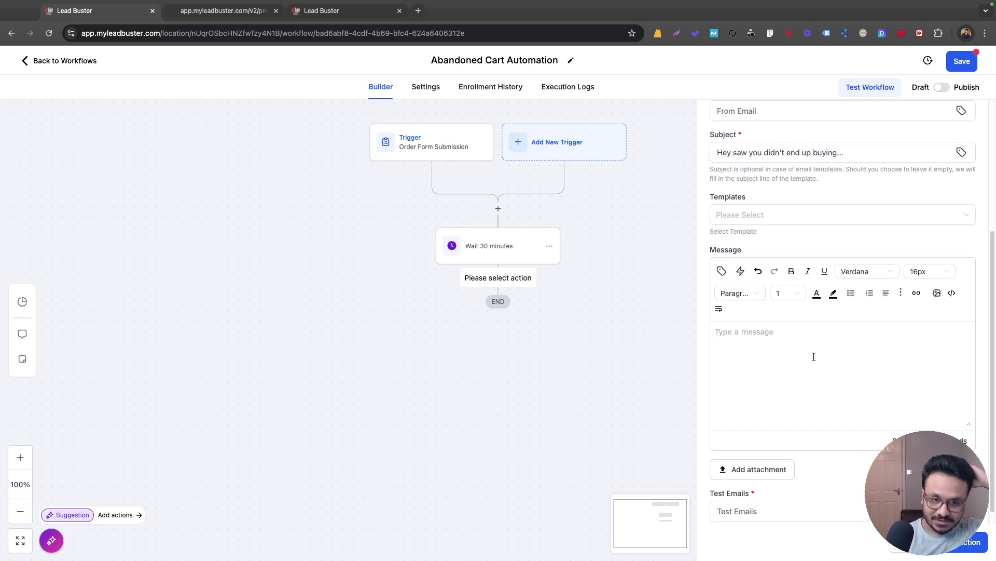
type("Hi")
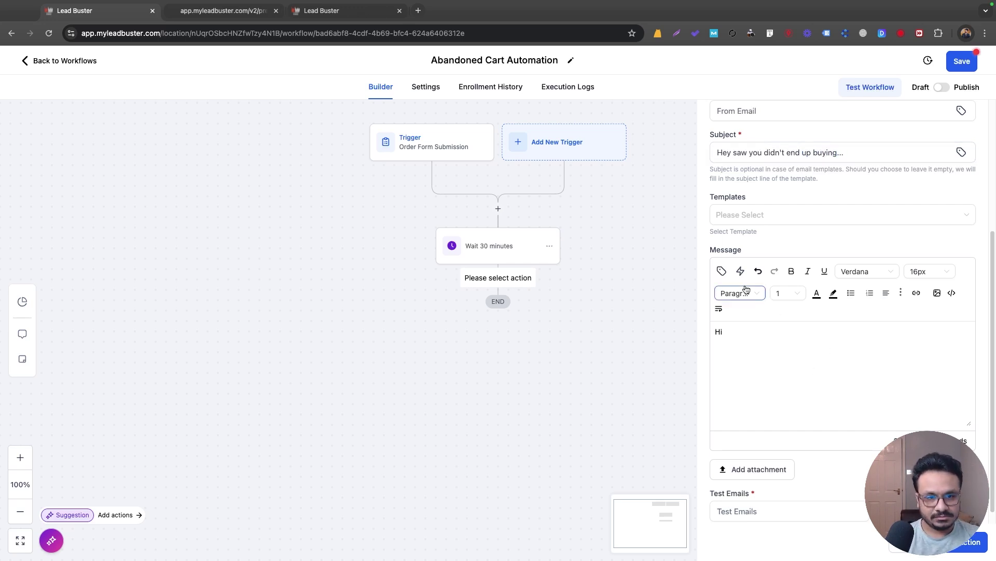
left_click(721, 270)
left_click(688, 90)
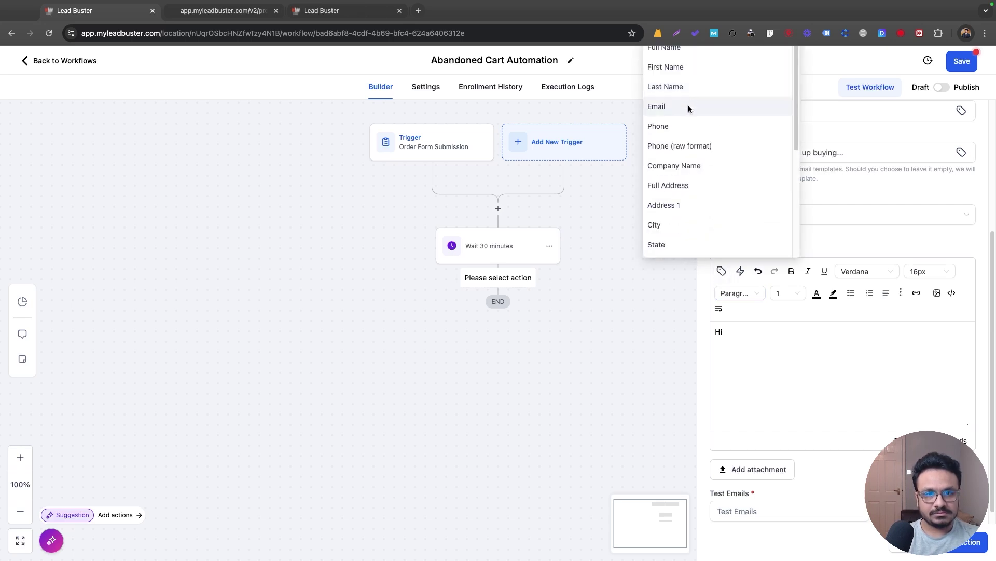
left_click(688, 67)
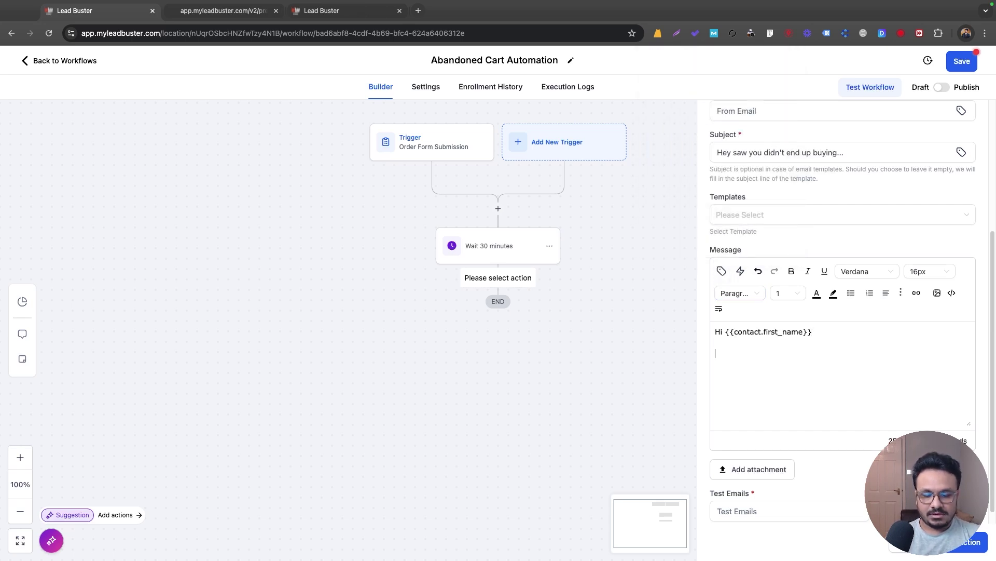
type("Is there anything we could help you with? I noticed you sh")
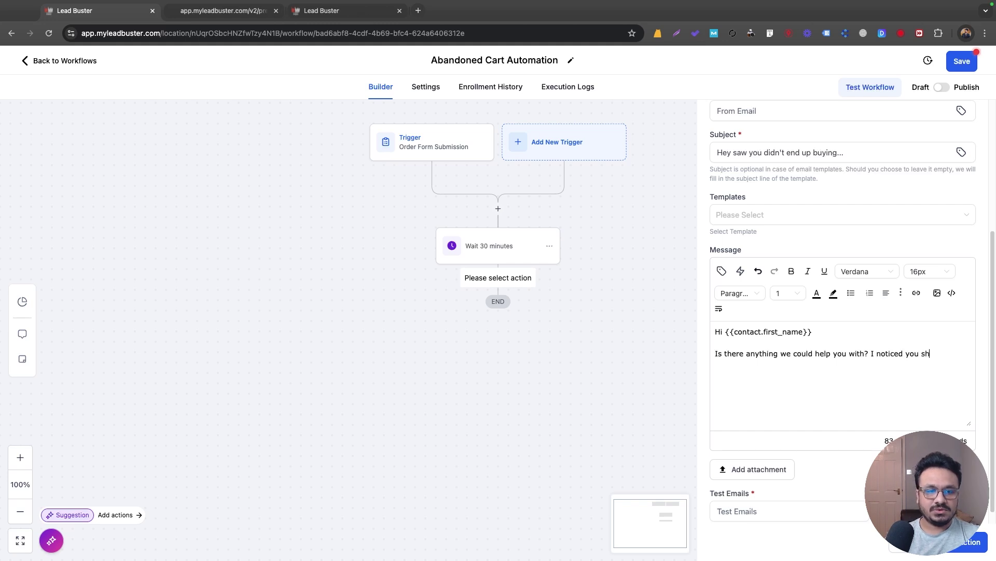
type("est in our product but d")
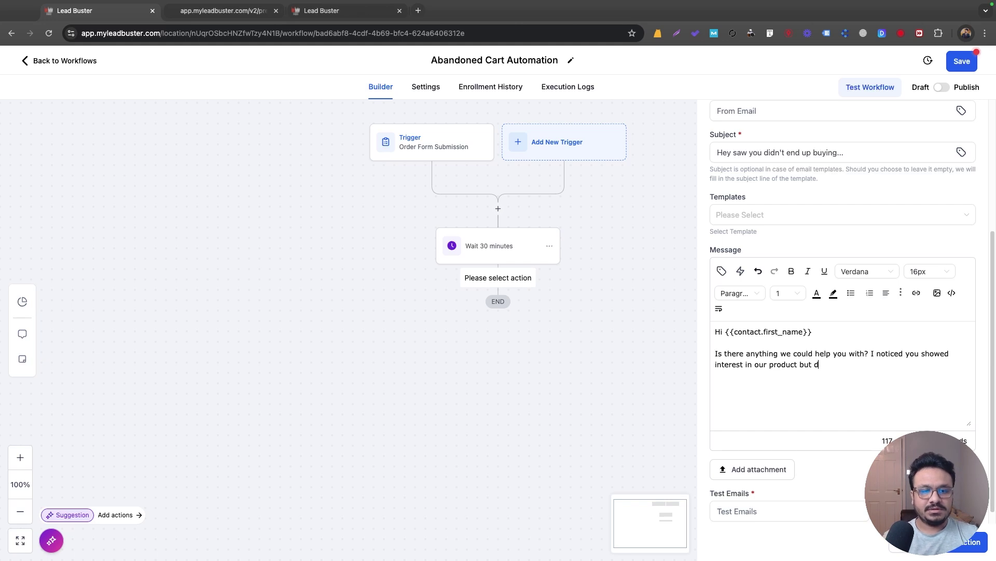
type("idn't end up buying it.")
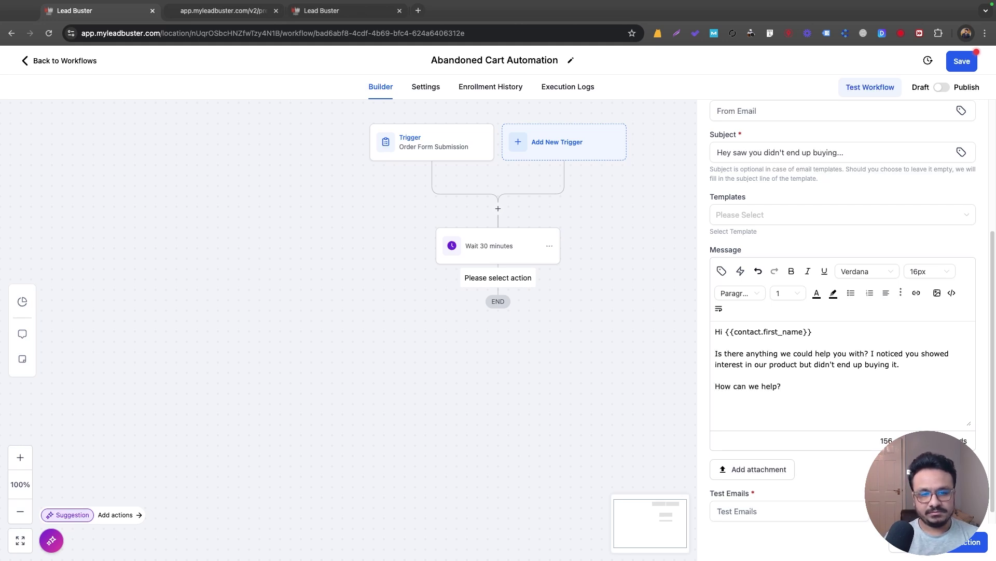
scroll(809, 384, "down", 1)
Step: Save the email, then add a 1-day wait step after it
left_click(670, 389)
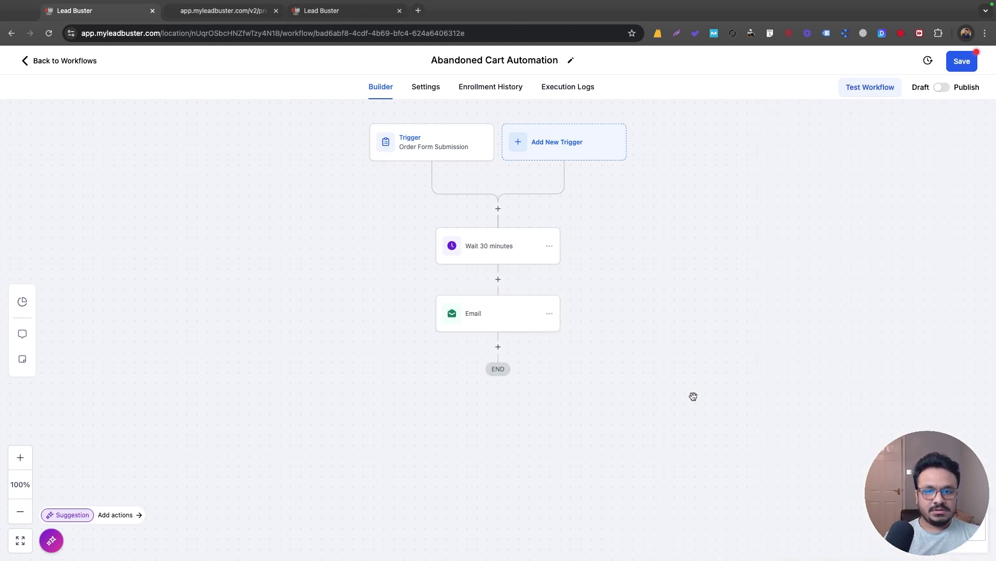
left_click(498, 347)
type("wait")
left_click(737, 241)
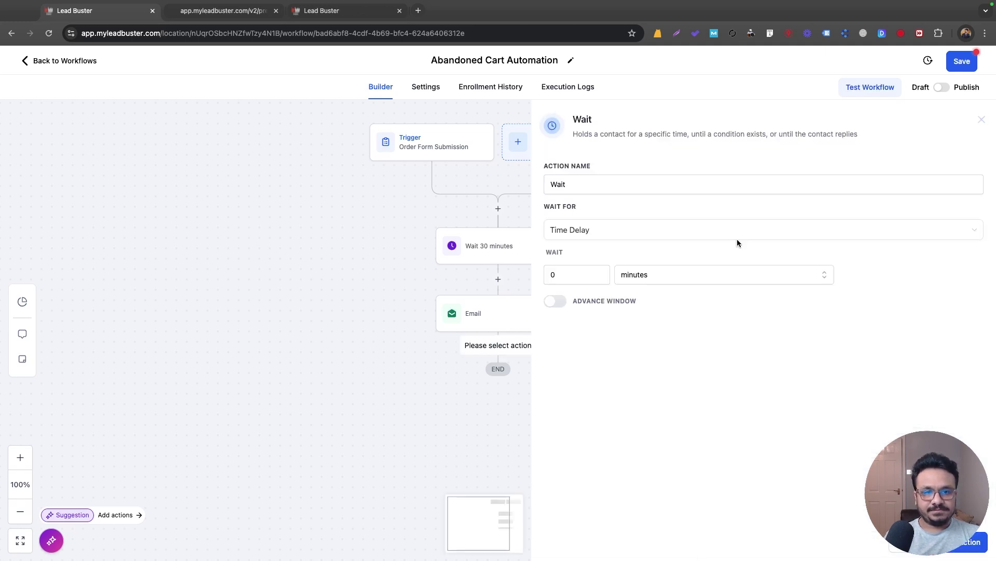
double_click(578, 266)
type("1")
left_click(683, 274)
left_click(669, 336)
left_click(614, 185)
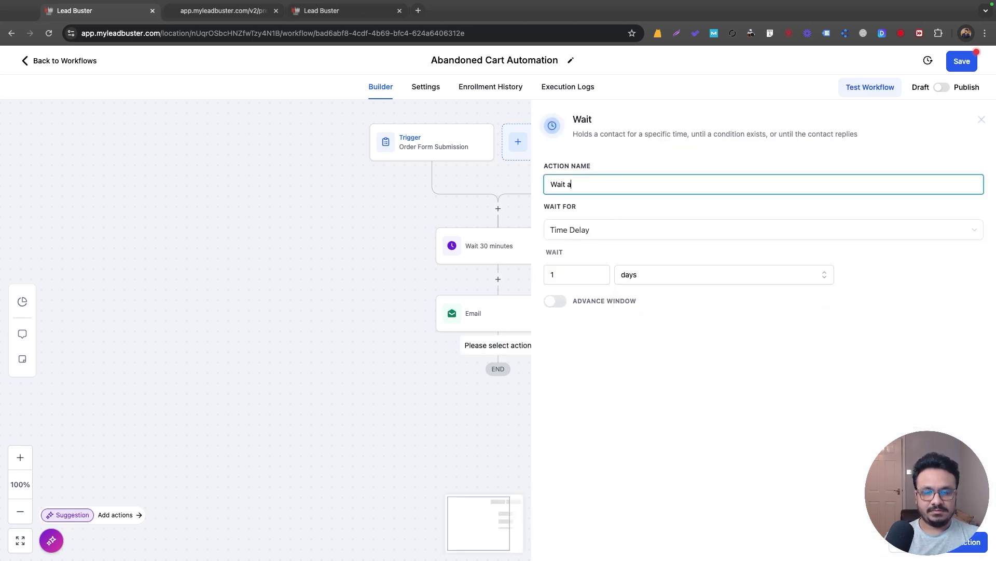
left_click(976, 52)
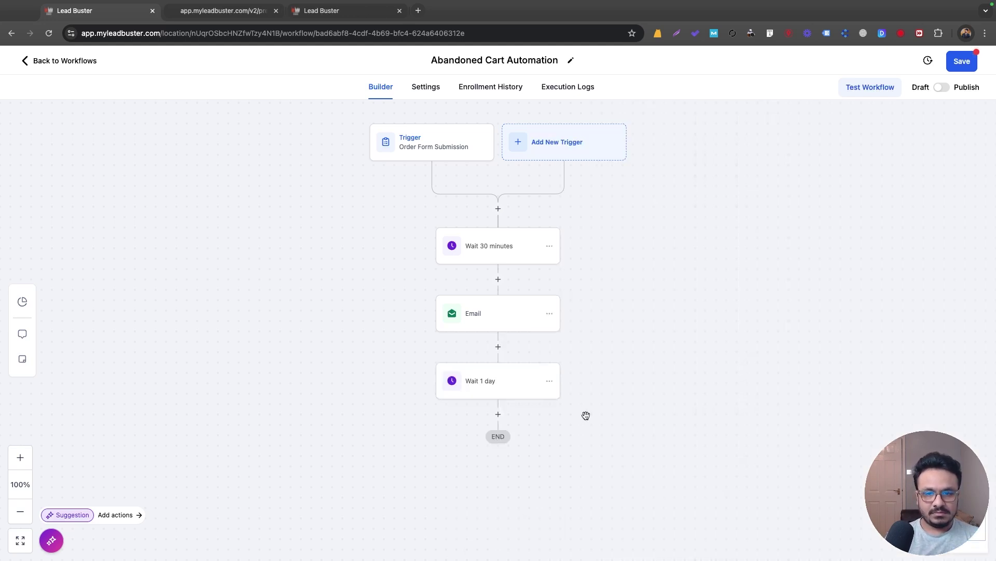
Step: Copy the email step and paste it after the one-day wait
left_click(549, 313)
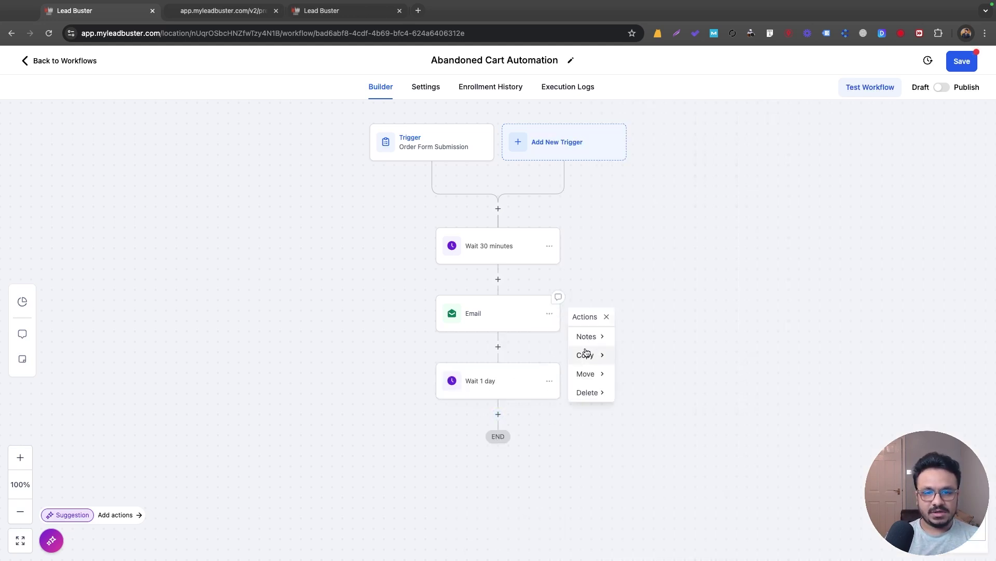
mouse_move(585, 354)
left_click(642, 355)
left_click(498, 413)
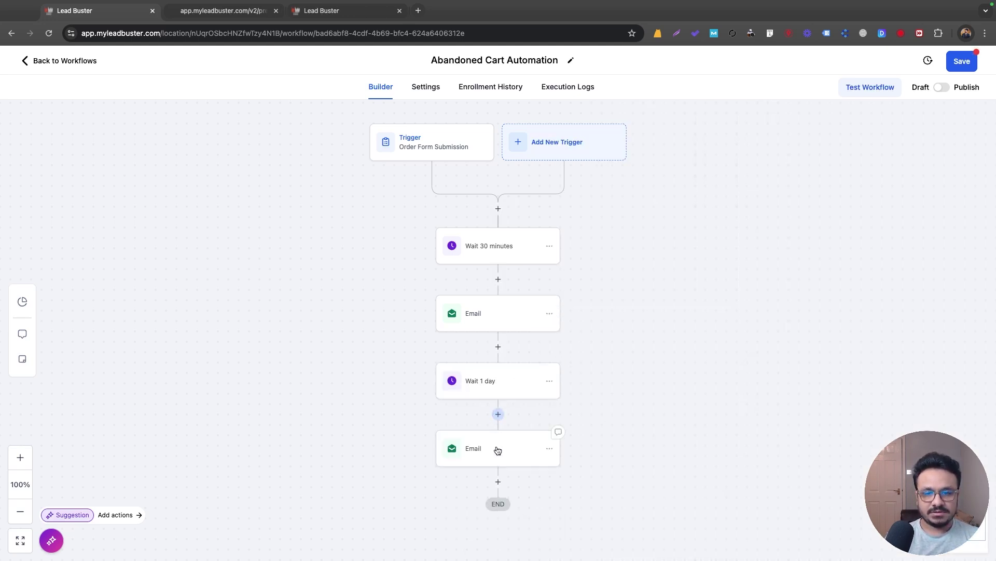
left_click(496, 447)
left_click(975, 119)
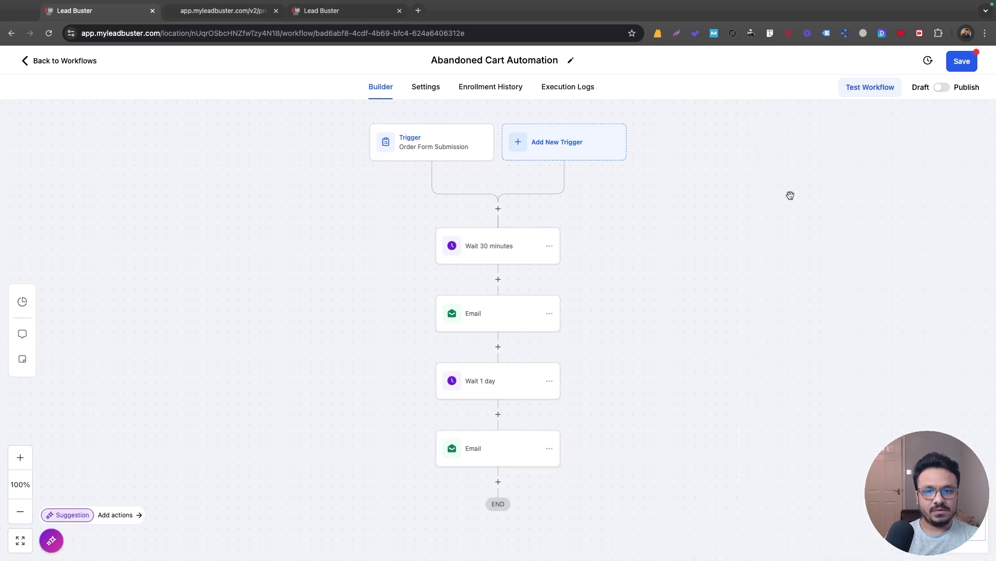
Step: Copy the Wait 1 day step onward and paste it at the bottom of the workflow
left_click(549, 382)
mouse_move(585, 422)
left_click(640, 422)
left_click(501, 482)
scroll(495, 457, "down", 5)
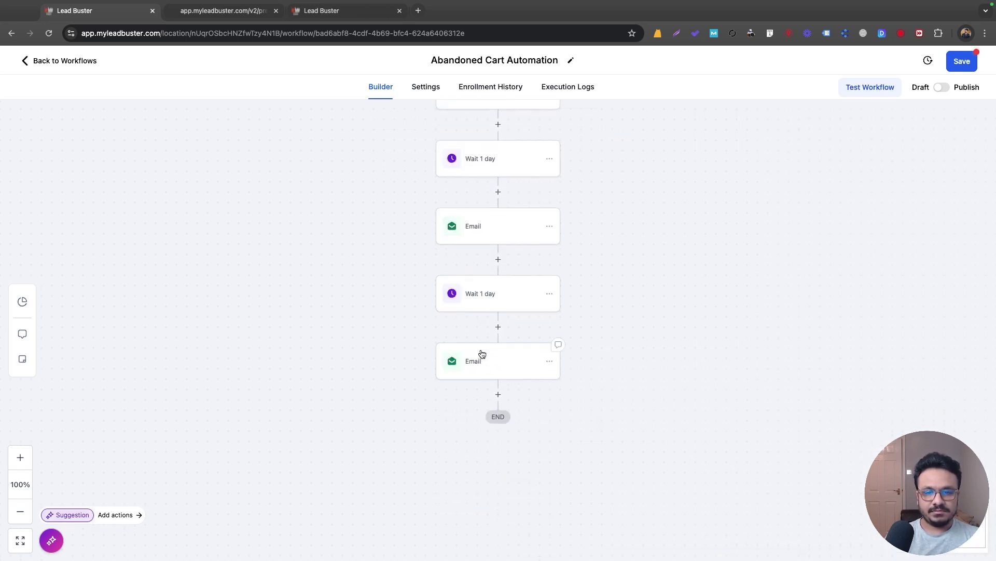
scroll(492, 358, "up", 3)
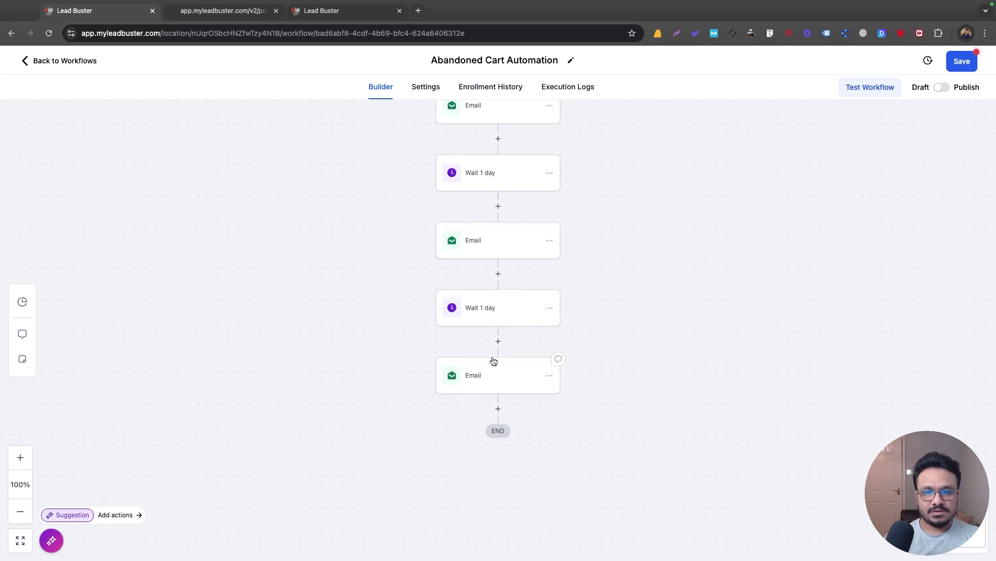
Step: Switch the Abandoned Cart Automation from draft to published and save it
left_click(942, 88)
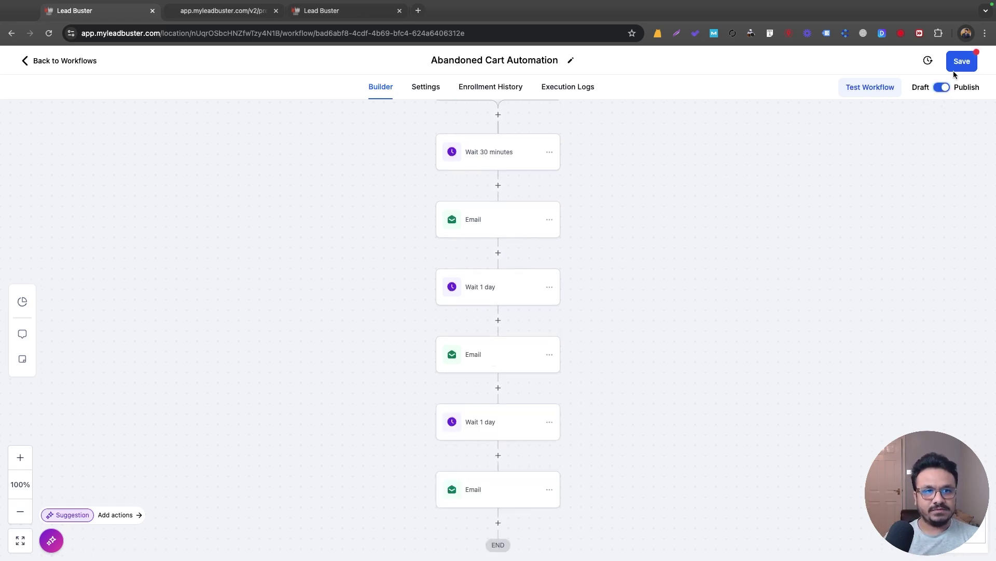
left_click(955, 72)
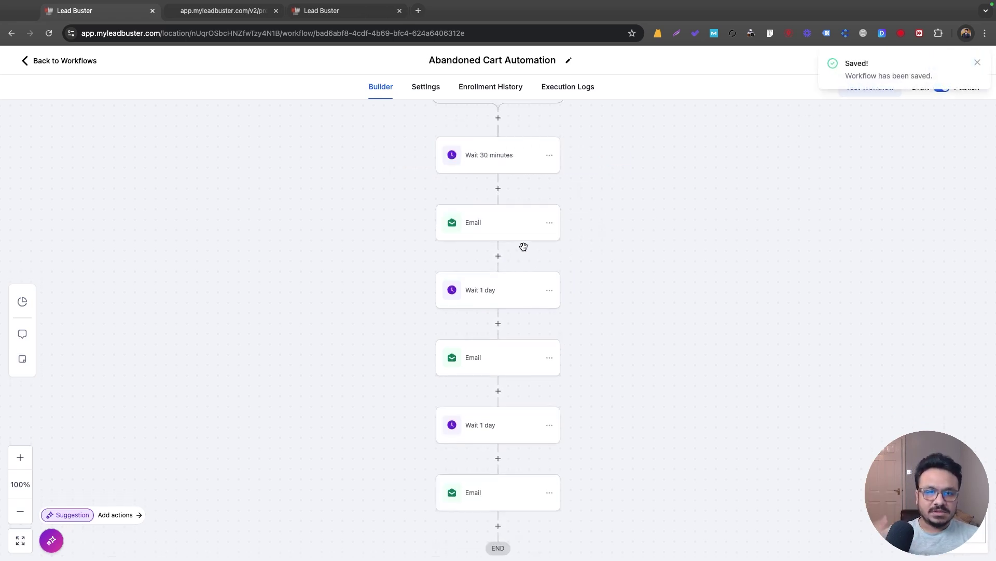
scroll(524, 250, "up", 2)
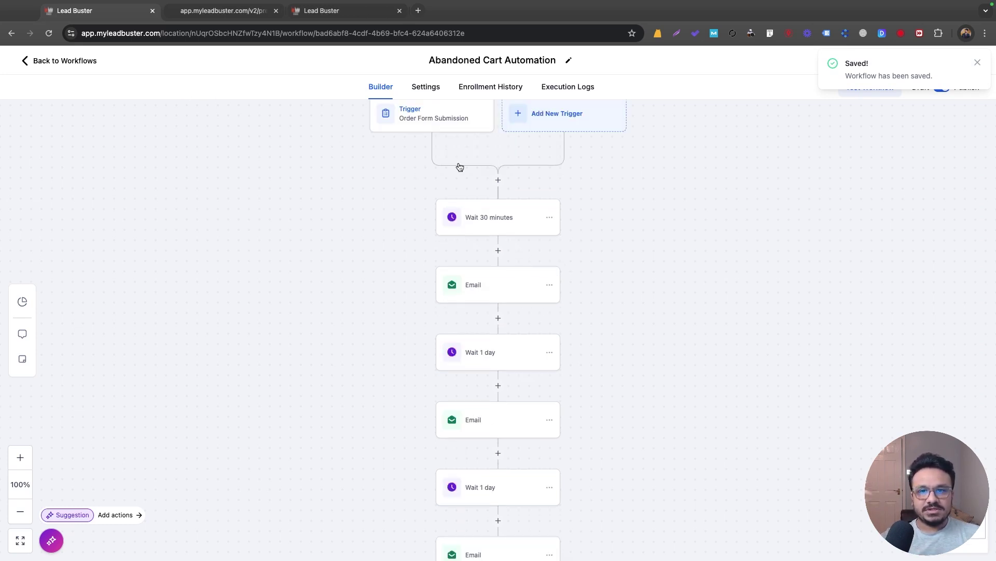
scroll(529, 196, "up", 1)
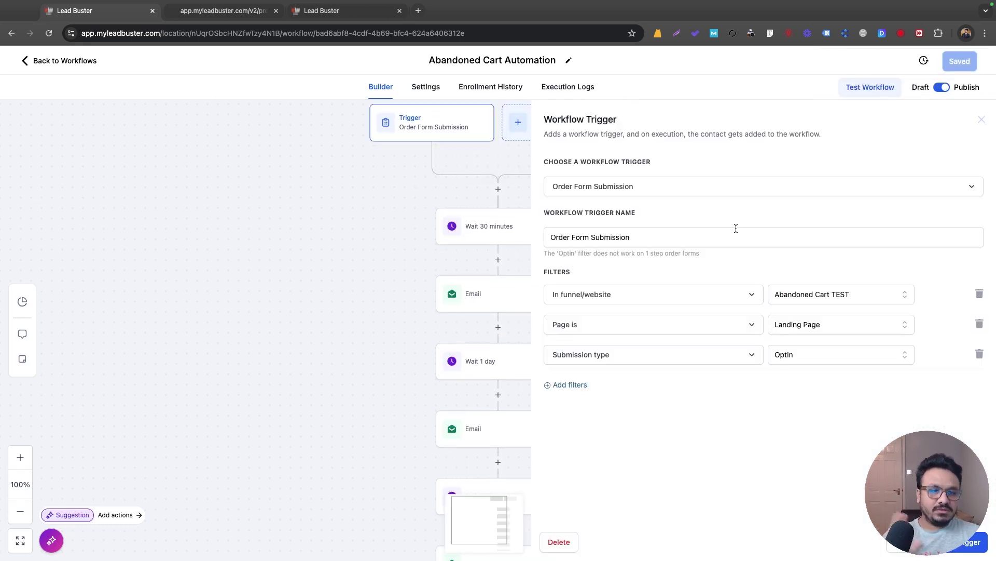
Step: Close the Workflow Trigger panel without changes and return to the Workflow List
left_click(982, 120)
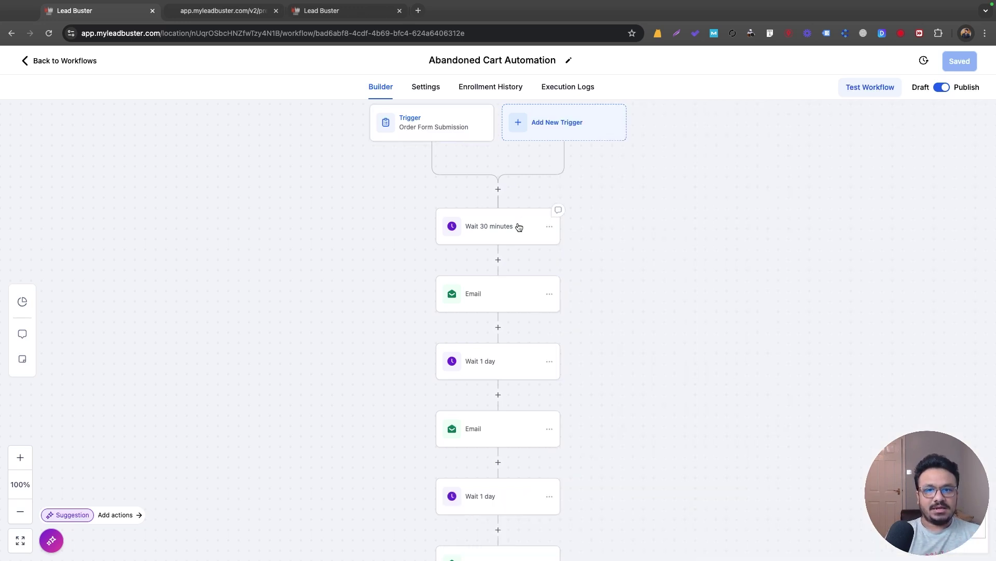
scroll(503, 276, "down", 1)
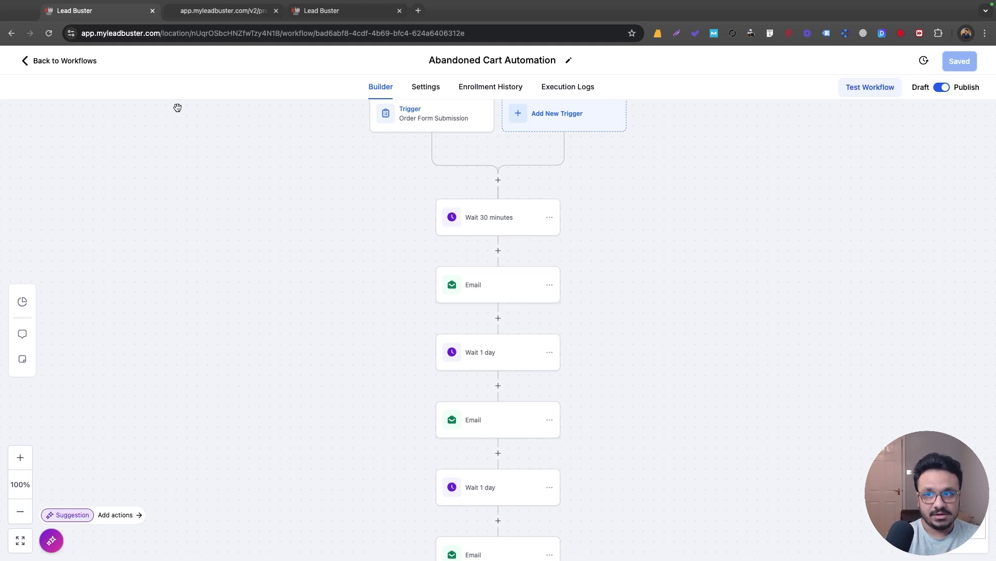
left_click(81, 66)
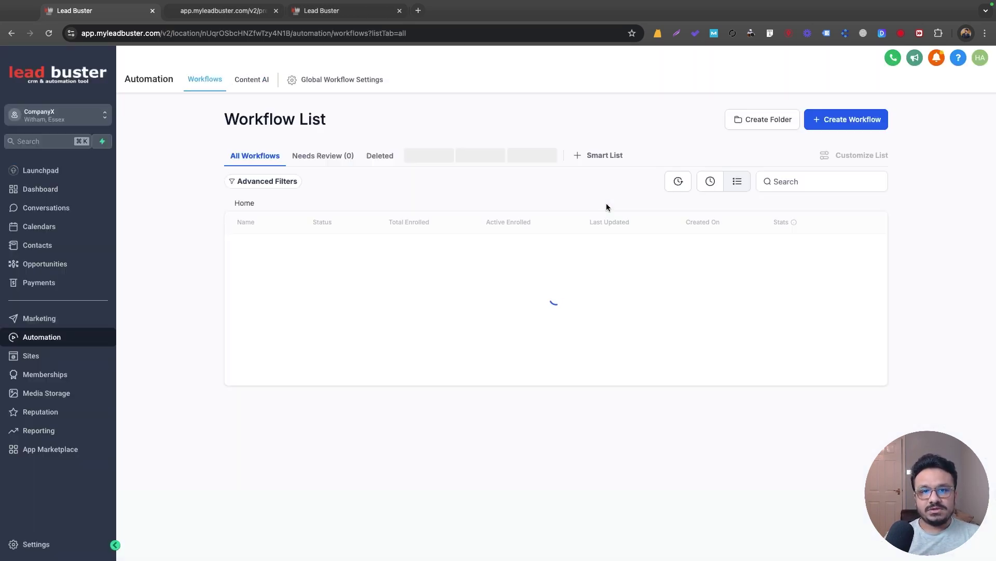
Step: Create a new workflow from scratch named 'Purchased Automation'
left_click(836, 120)
left_click(830, 160)
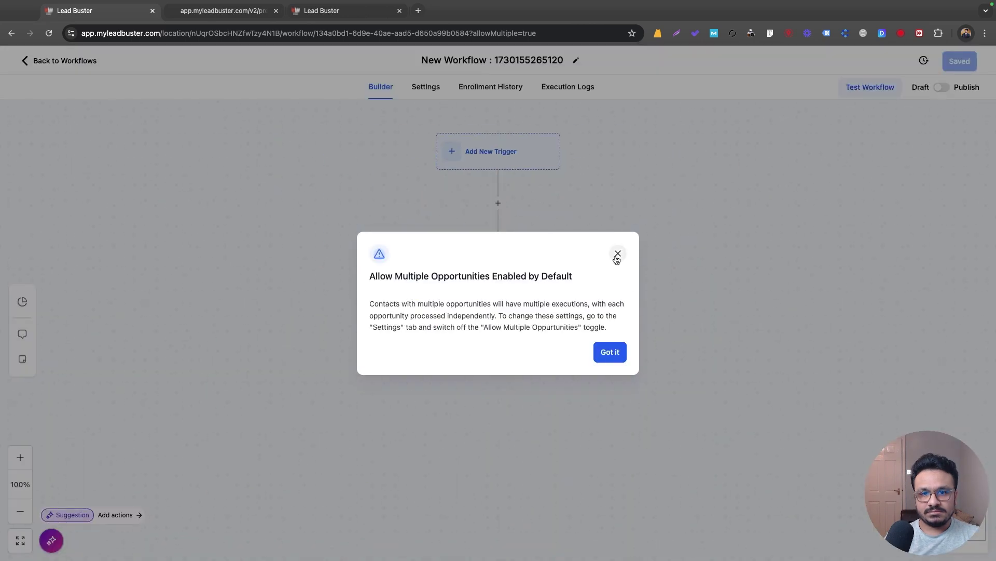
left_click(616, 252)
left_click(521, 60)
key("ctrl+a")
type("Purchased Automation")
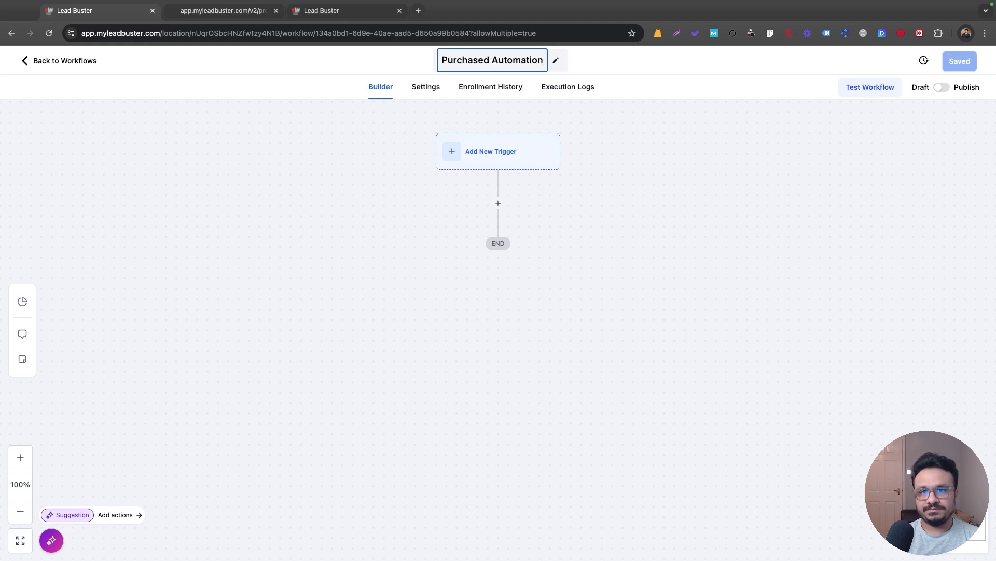
key("Return")
Step: Add an Order Form Submission trigger filtered to the Abandoned Cart TEST funnel
left_click(535, 154)
left_click(764, 171)
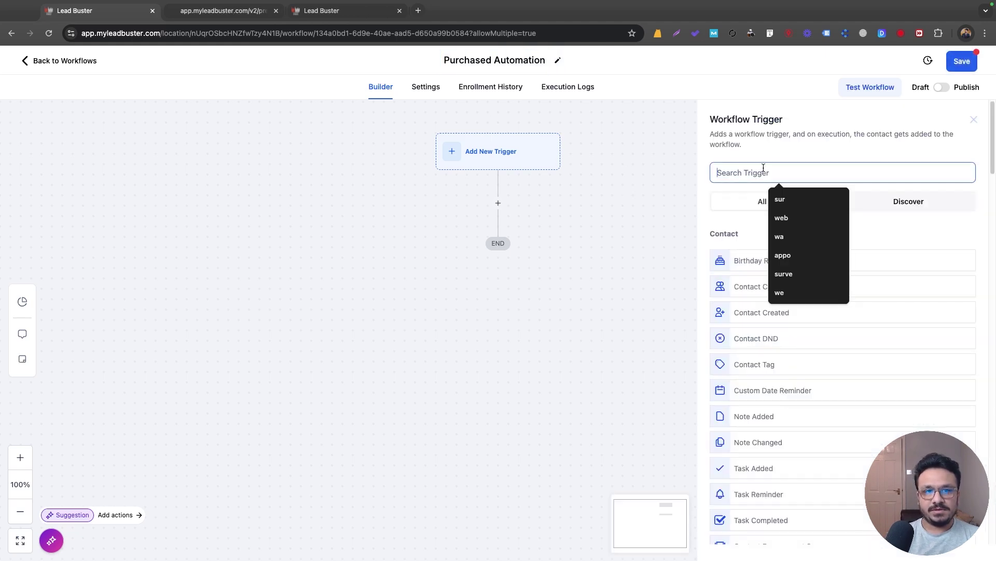
type("order")
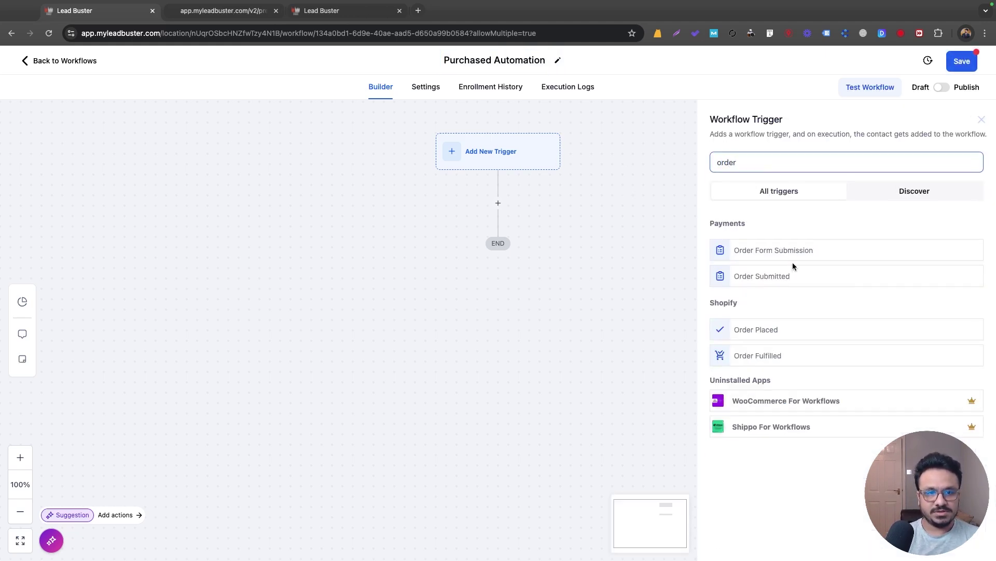
left_click(793, 258)
left_click(570, 272)
left_click(574, 284)
left_click(571, 354)
left_click(794, 289)
left_click(794, 329)
Step: Add trigger filters for the Landing Page page and Sale submission type, then save the trigger
left_click(585, 315)
left_click(597, 320)
left_click(597, 387)
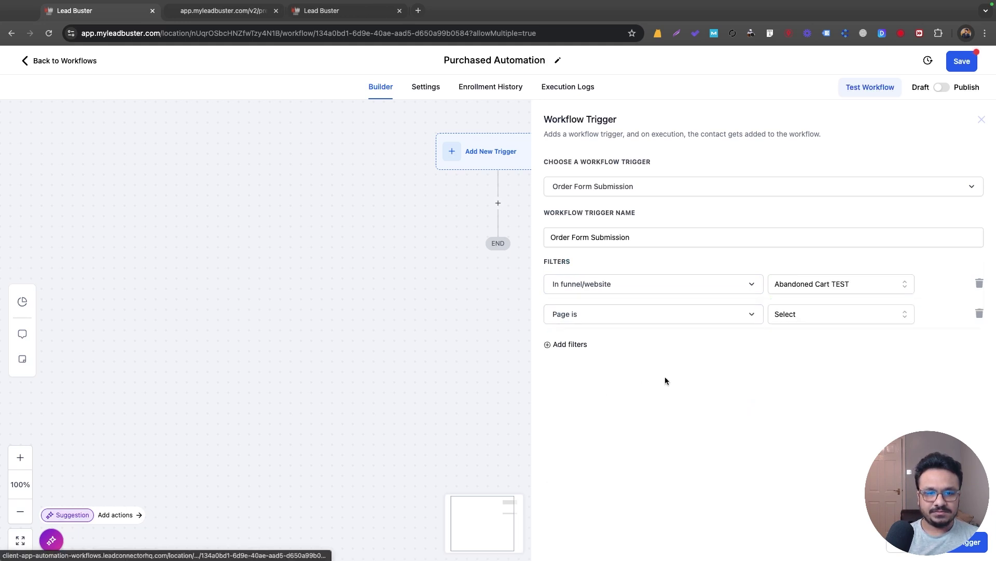
left_click(821, 318)
left_click(801, 361)
left_click(579, 344)
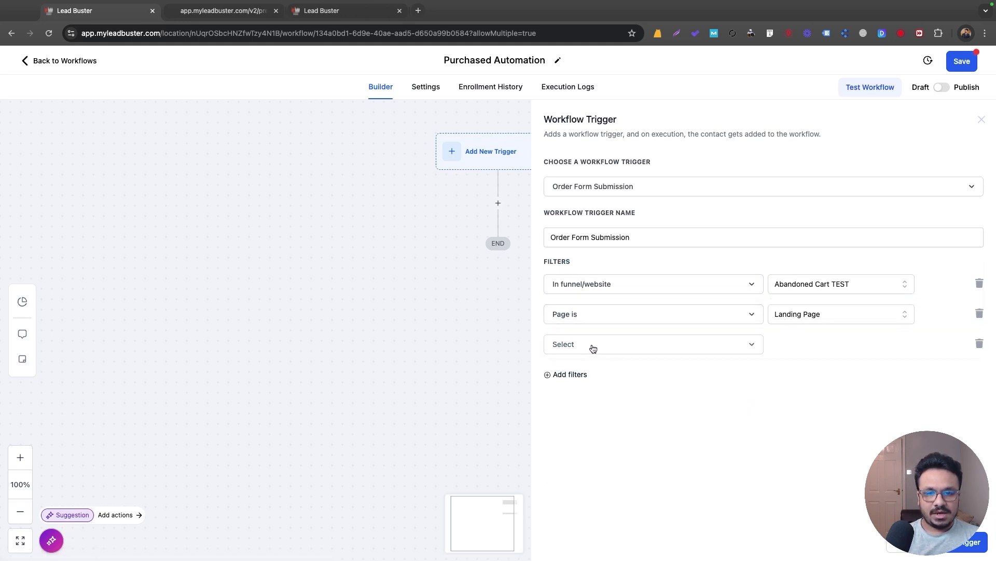
left_click(592, 346)
left_click(576, 441)
left_click(796, 349)
left_click(792, 430)
left_click(959, 547)
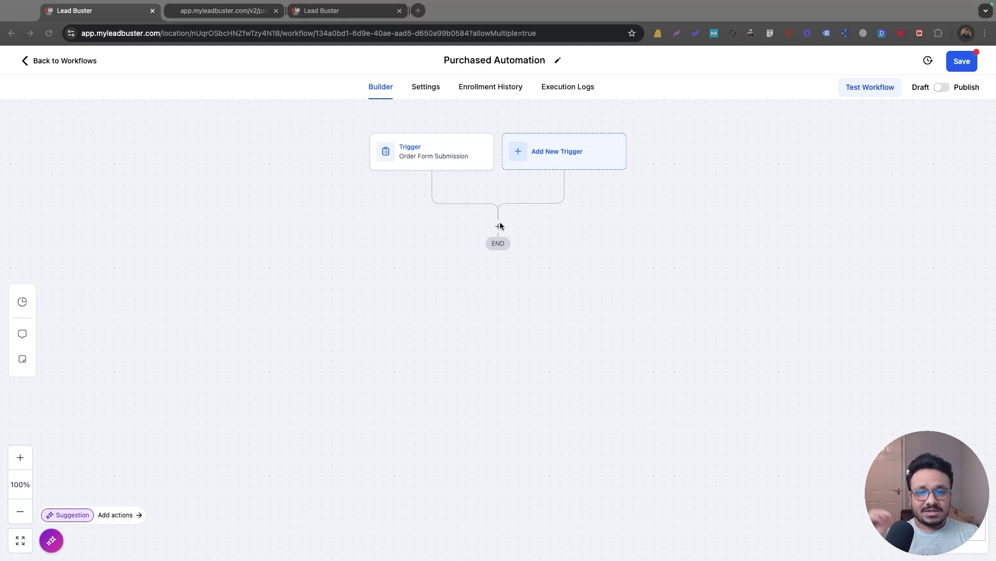
Step: Add a Remove From Workflow action targeting the Abandoned Cart Automation workflow
left_click(499, 227)
type("remove")
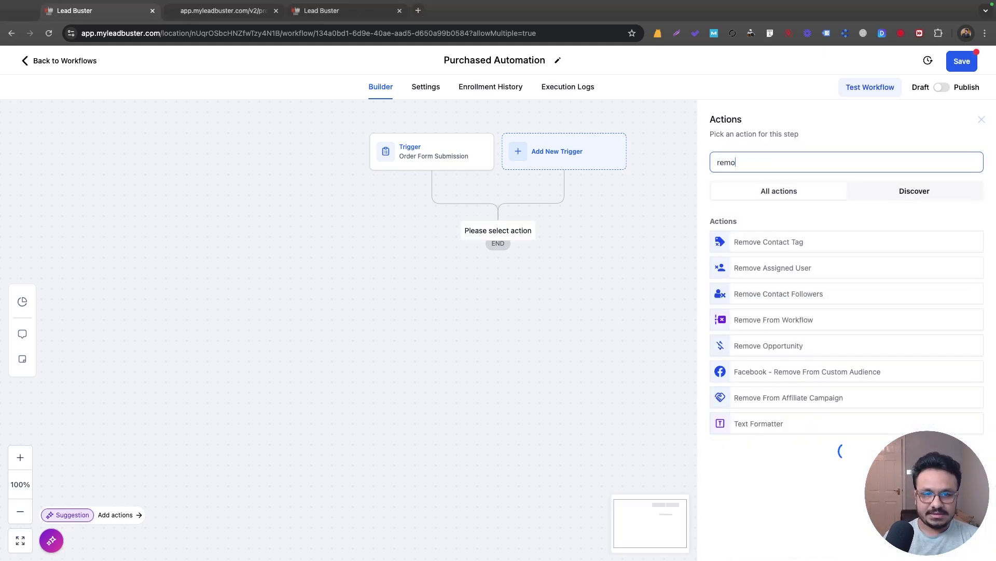
left_click(798, 319)
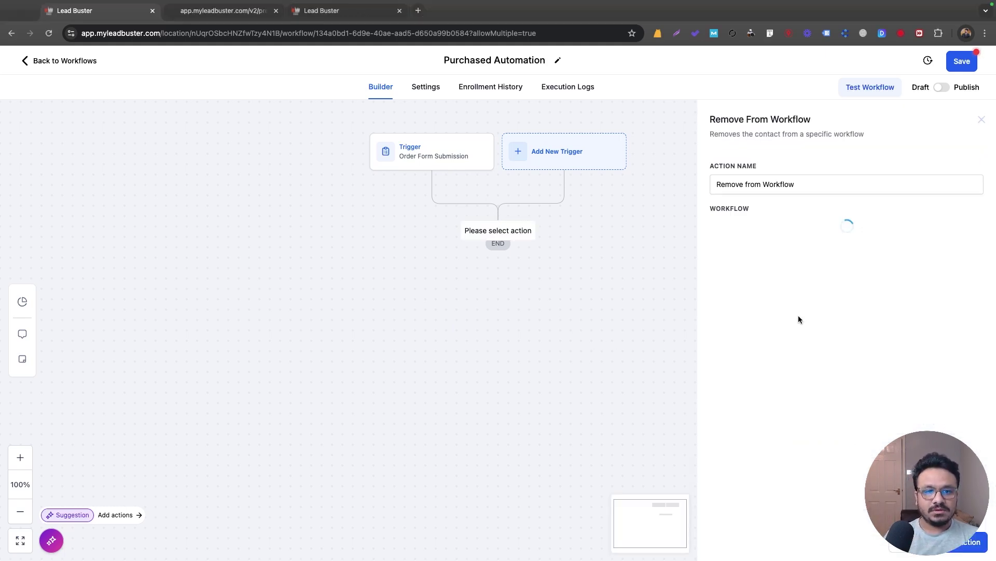
left_click(772, 229)
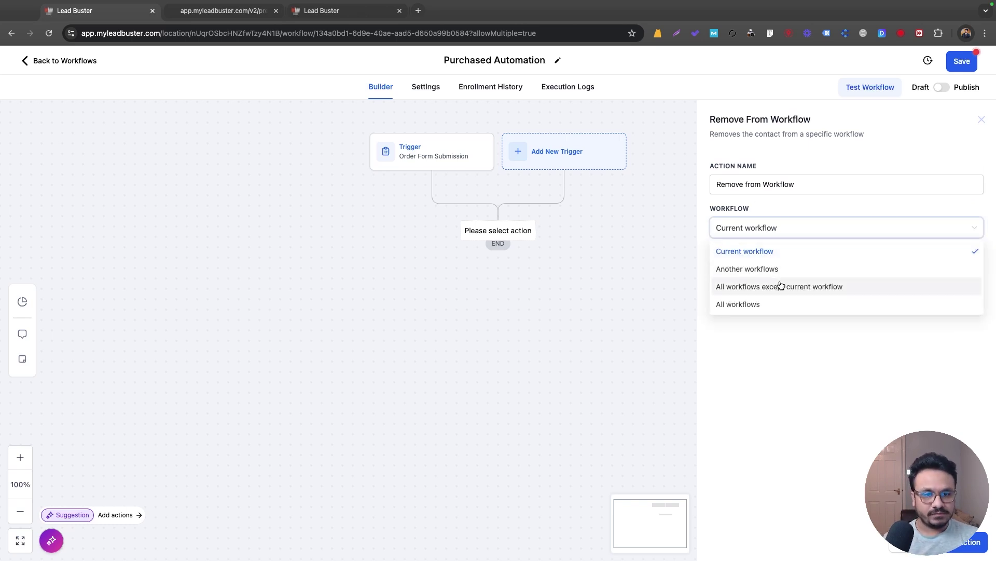
left_click(772, 269)
left_click(835, 258)
left_click(805, 266)
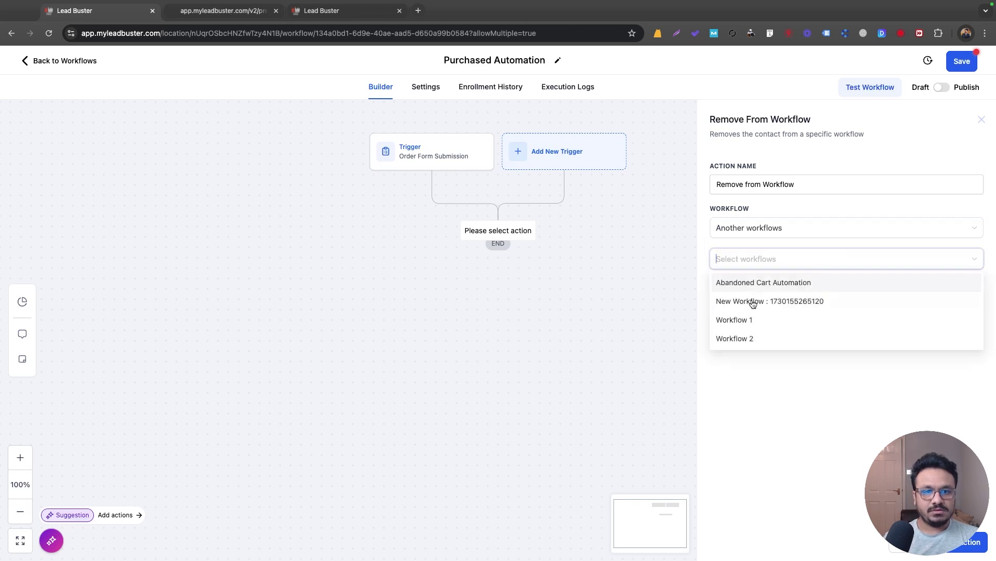
left_click(758, 281)
left_click(867, 229)
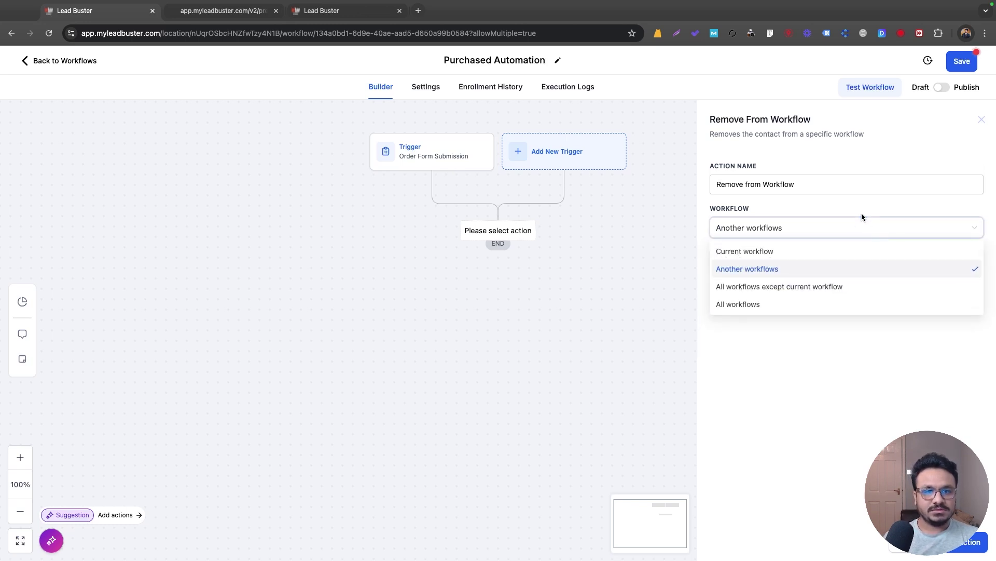
left_click(861, 213)
left_click(967, 541)
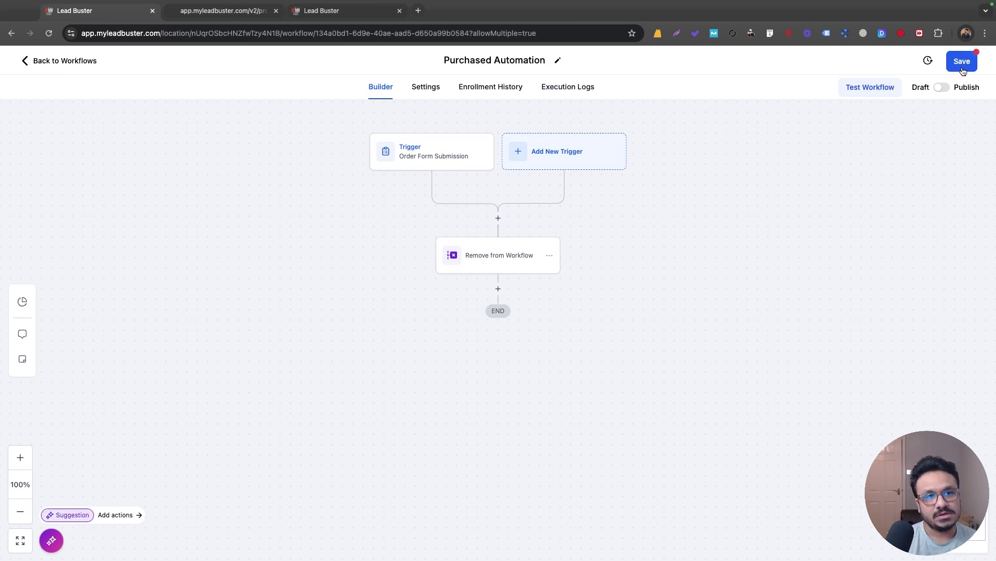
Step: Add a Send Email step with subject and body 'Thanks for your purchase', then save the workflow
left_click(498, 288)
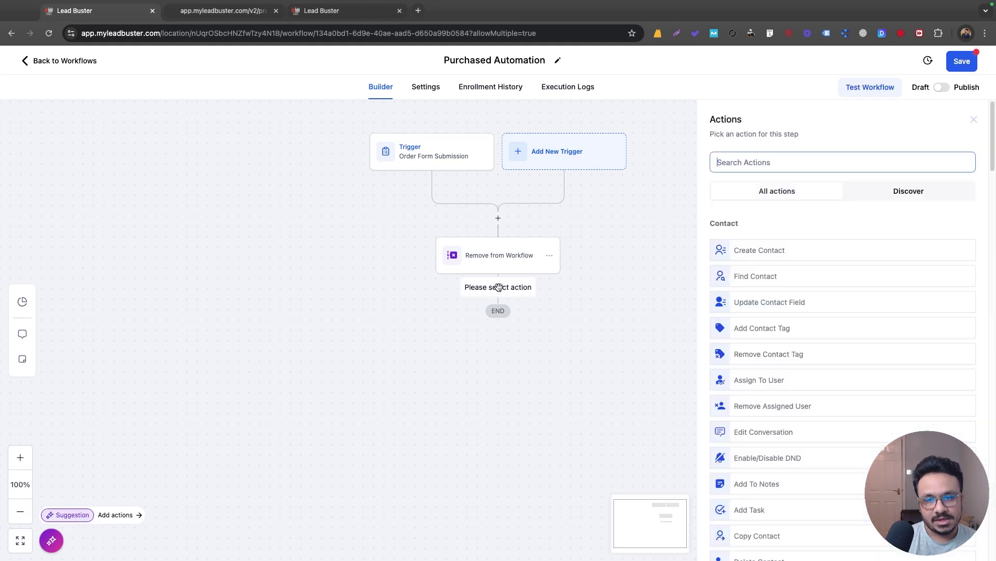
type("email")
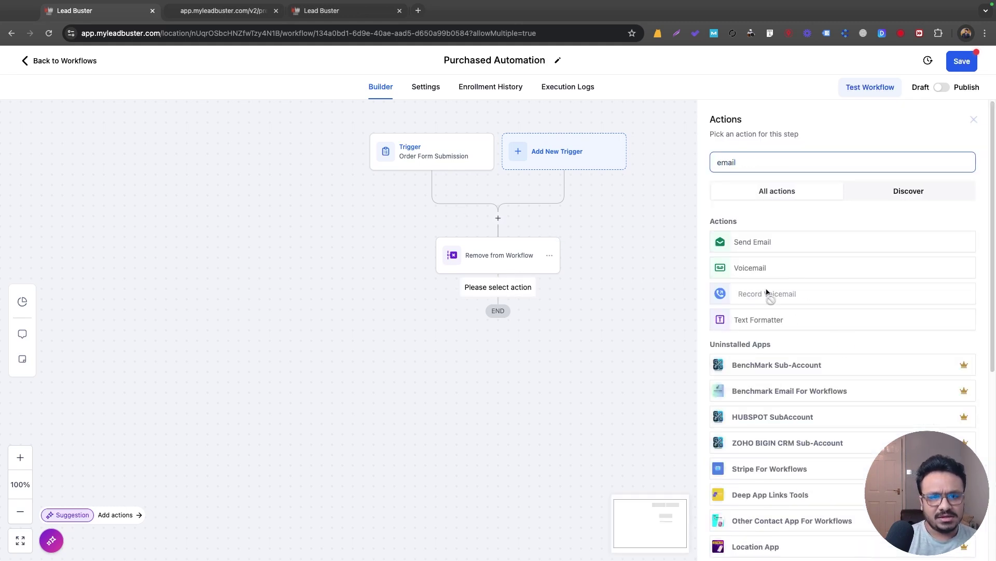
left_click(753, 242)
left_click(782, 347)
type("Thanks for your purchase")
key("ctrl+a")
key("ctrl+c")
scroll(779, 451, "down", 3)
left_click(776, 411)
key("ctrl+v")
left_click(948, 553)
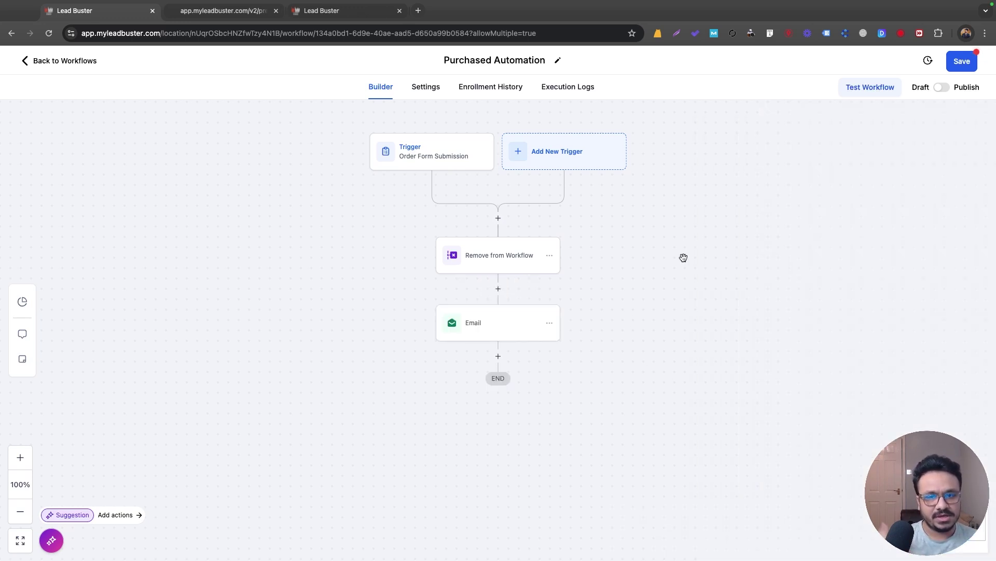
left_click(961, 65)
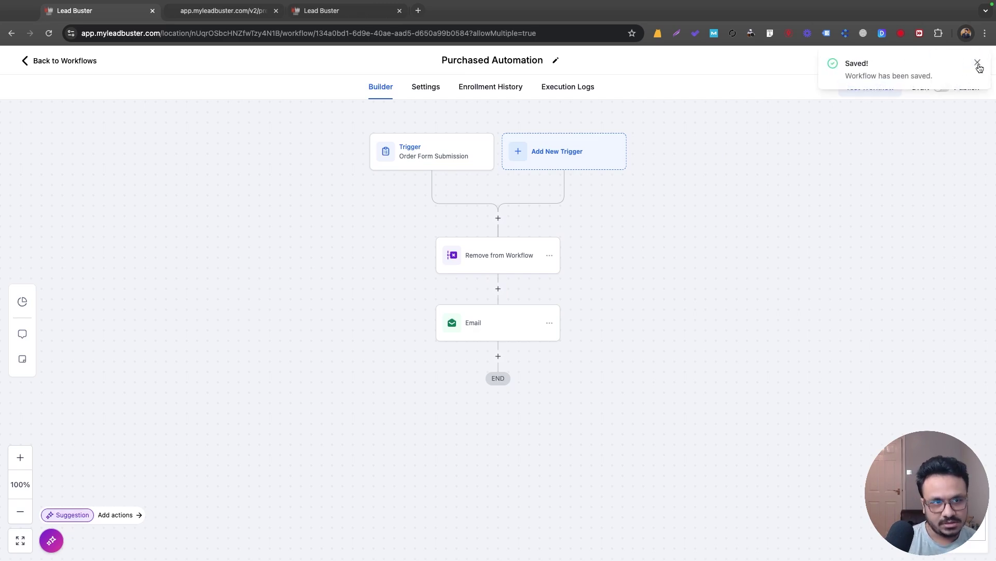
left_click(51, 63)
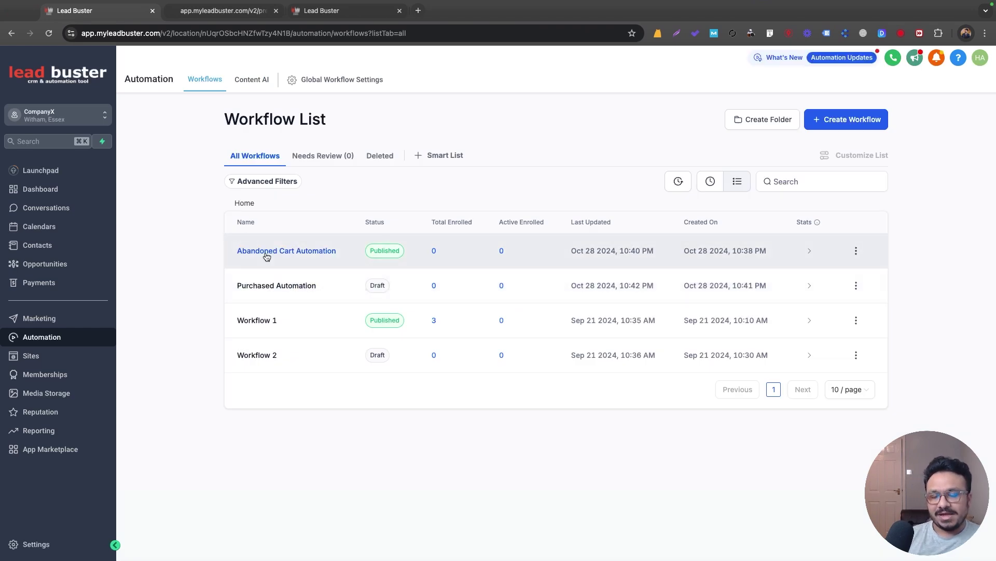
Step: Review the published Abandoned Cart Automation, then reopen the Purchased Automation builder
left_click(266, 253)
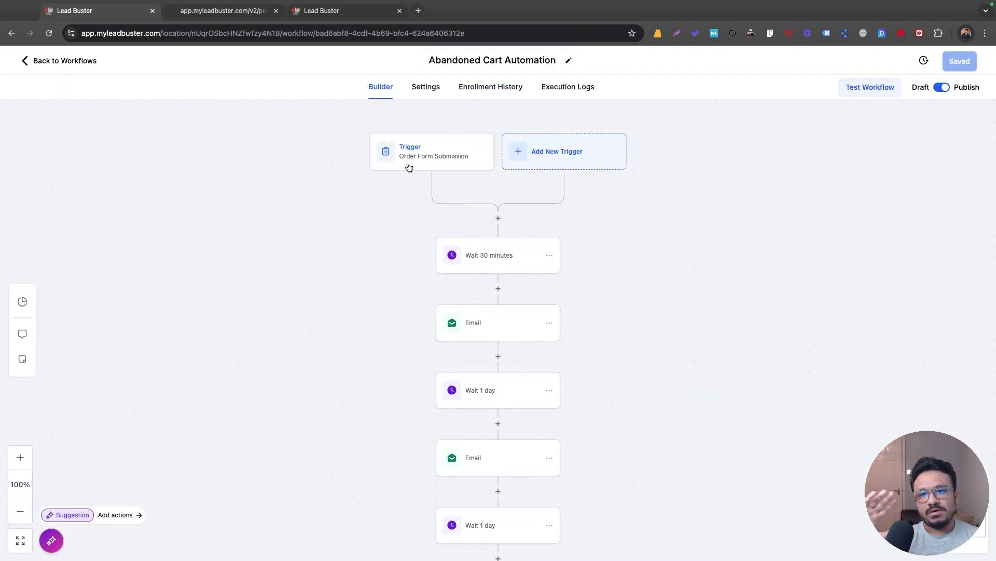
scroll(493, 312, "down", 3)
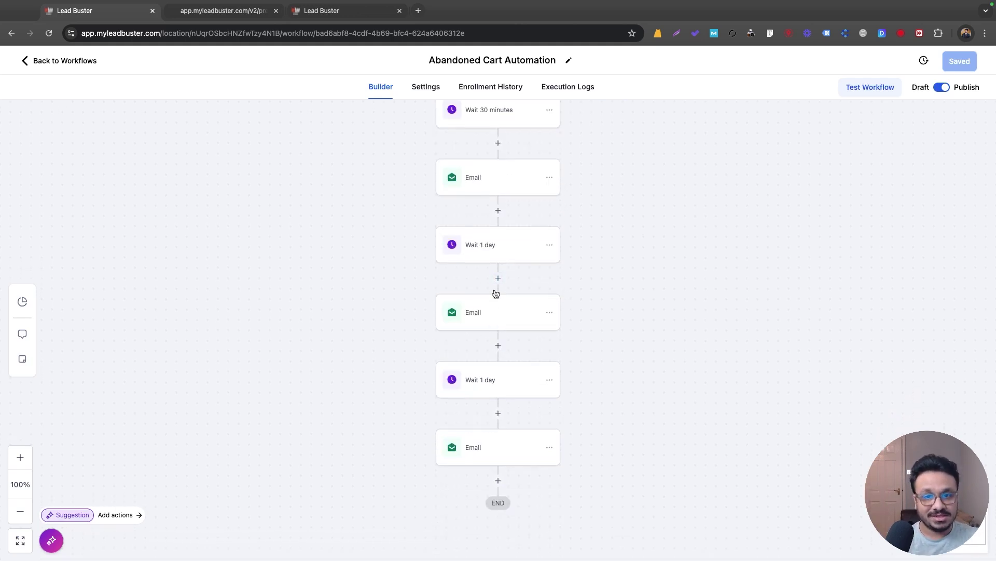
left_click(69, 62)
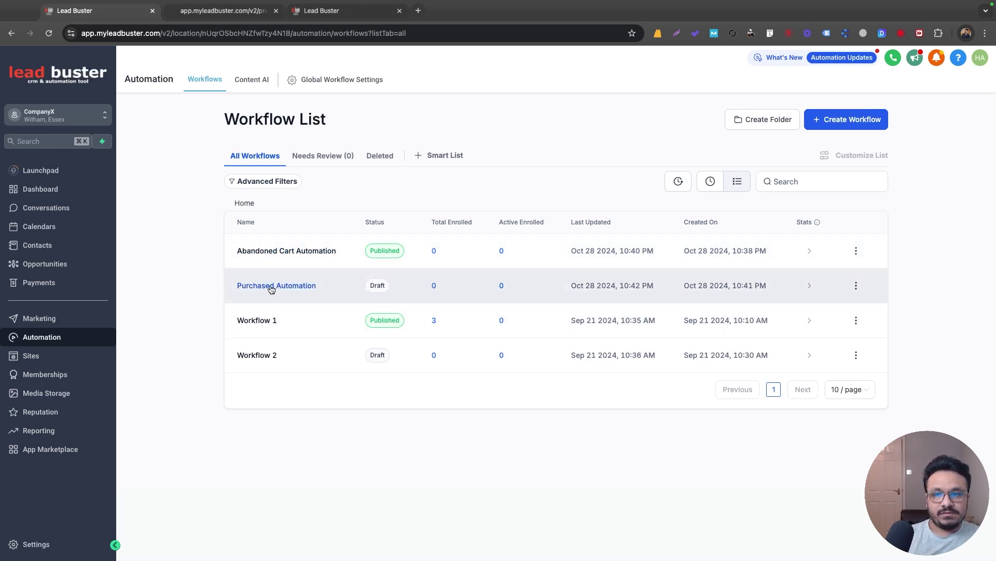
left_click(264, 287)
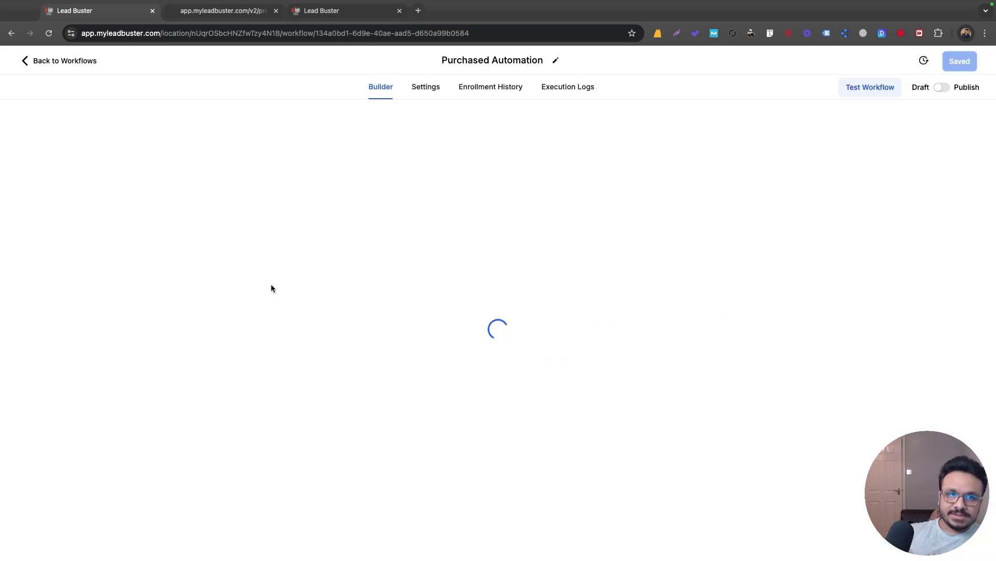